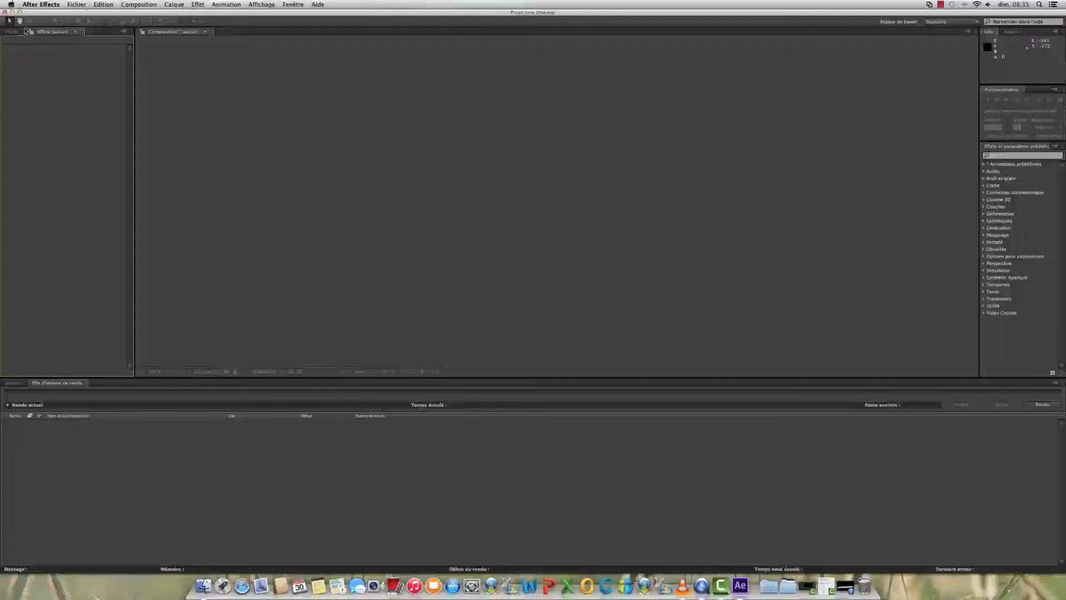
- Import the image piano-307653_640.png into the project as footage
left_click(12, 31)
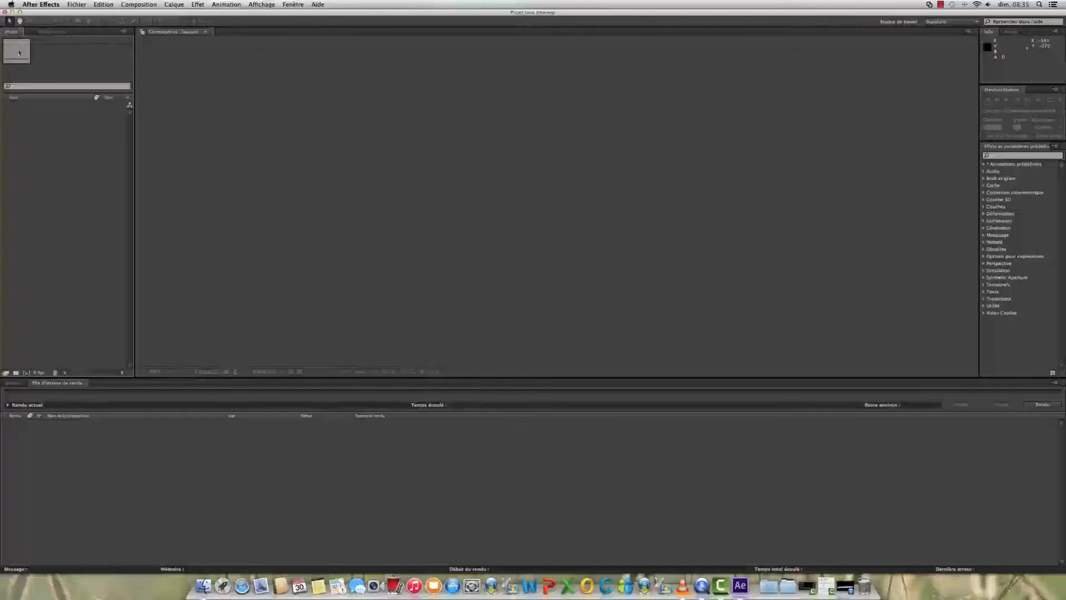
left_click(101, 5)
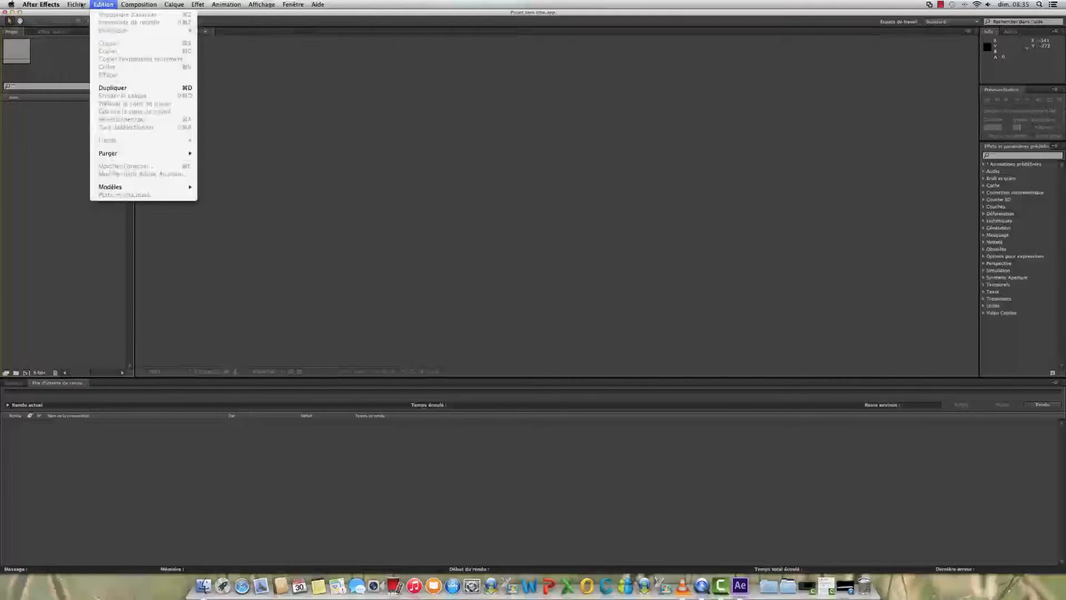
mouse_move(81, 4)
mouse_move(92, 107)
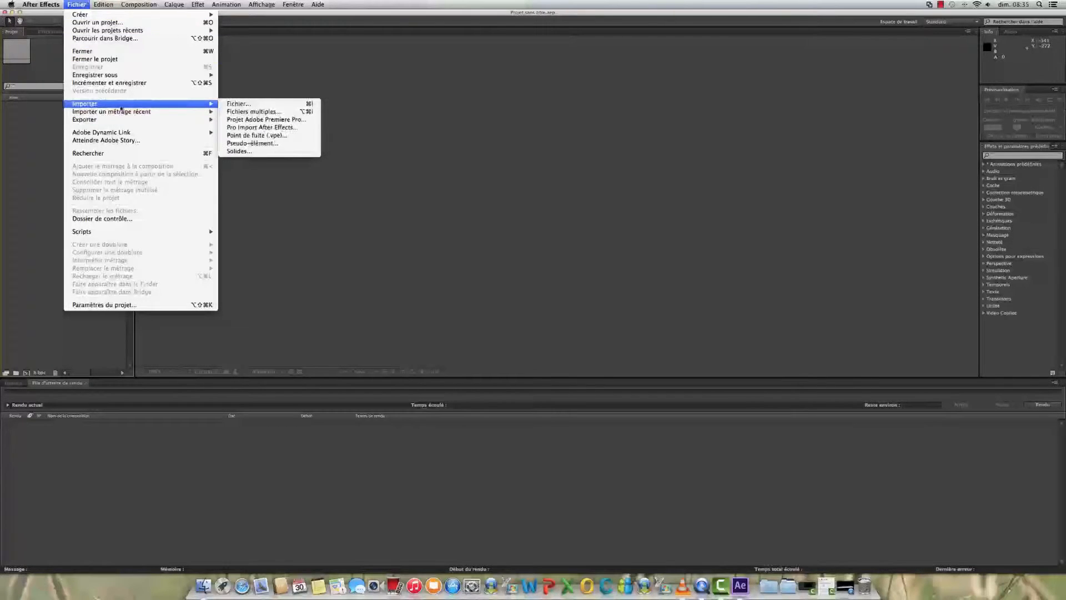
left_click(250, 104)
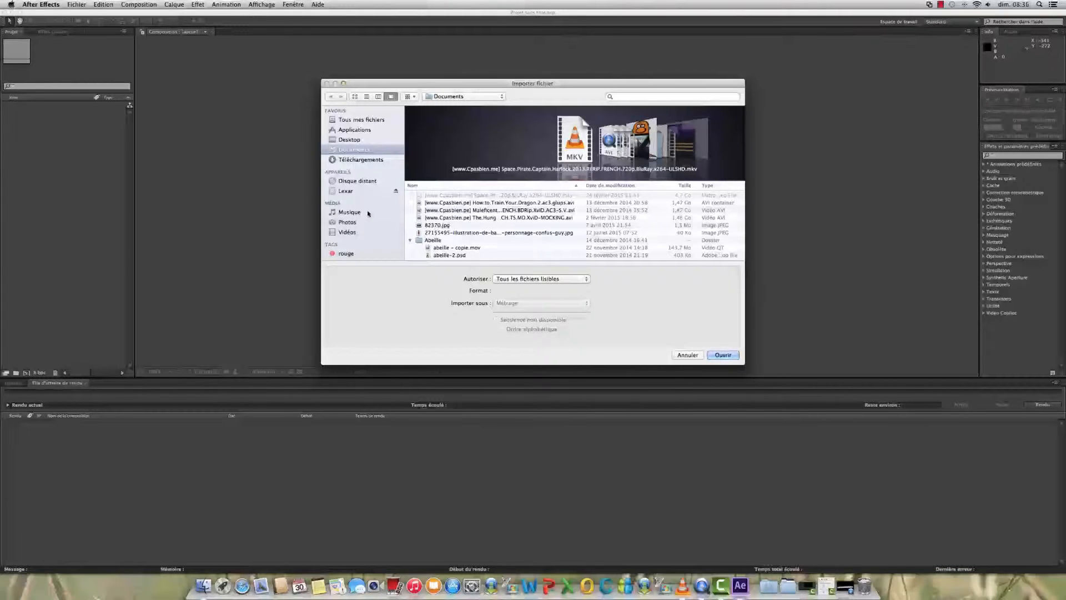
left_click(347, 121)
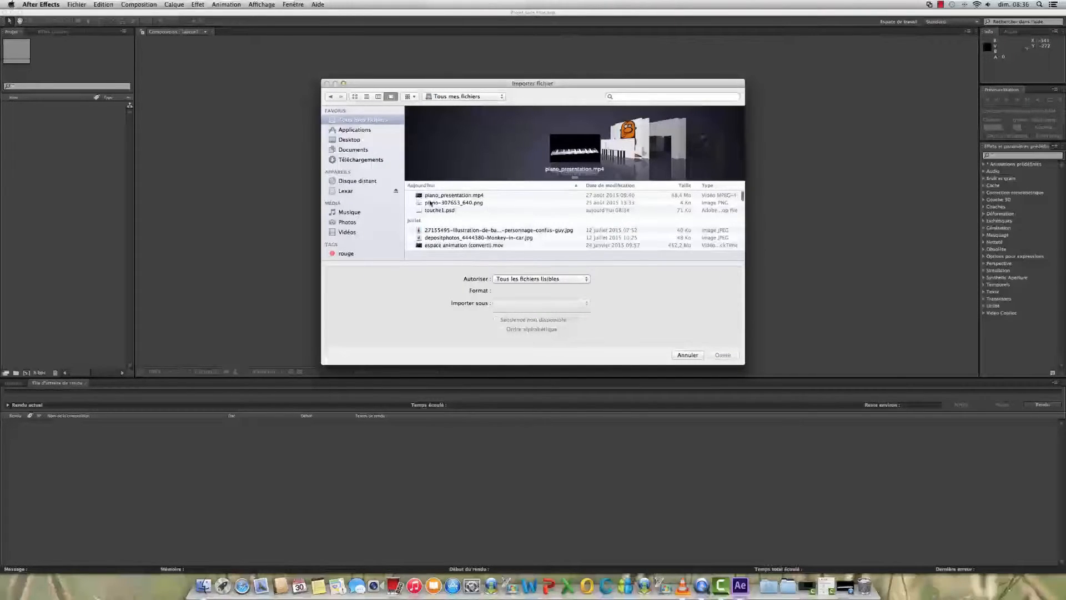
left_click(435, 203)
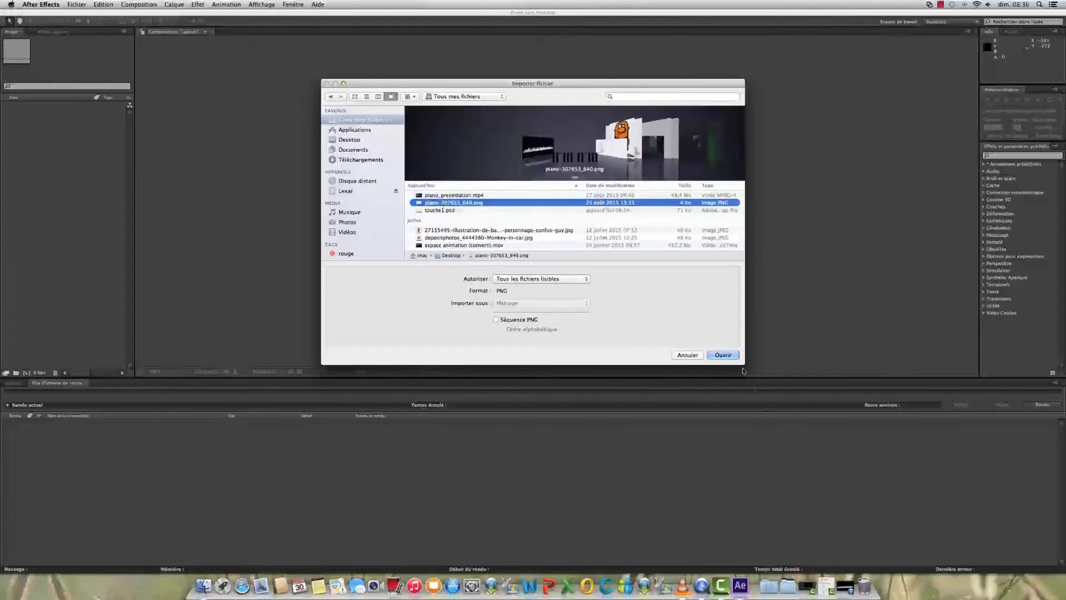
left_click(724, 356)
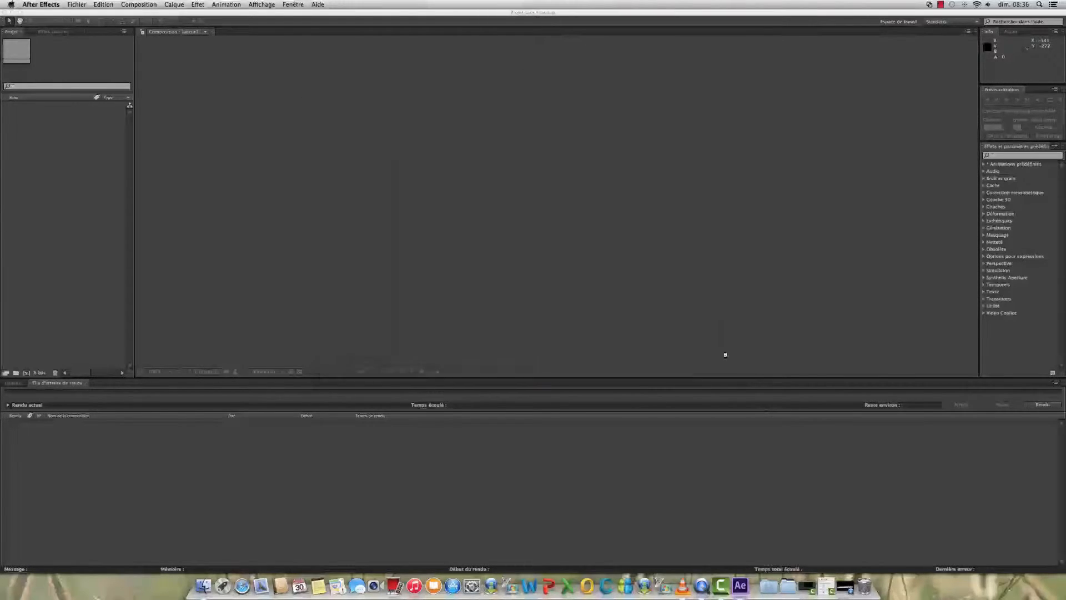
- Create a composition from the imported piano-307653_640.png image, then review and accept its composition settings
left_click_drag(36, 106, 39, 309)
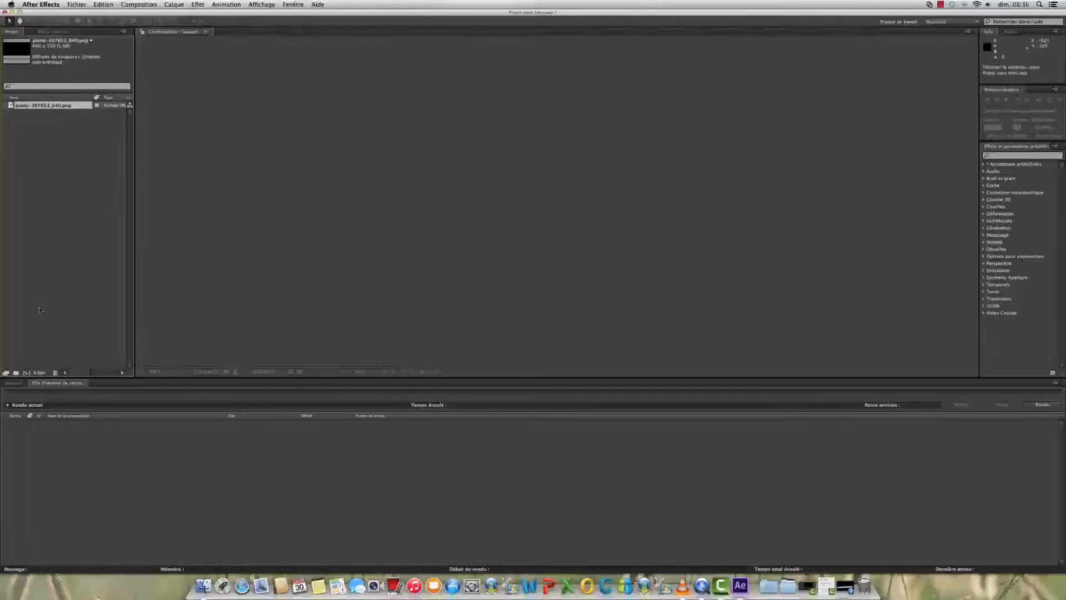
left_click_drag(28, 370, 28, 374)
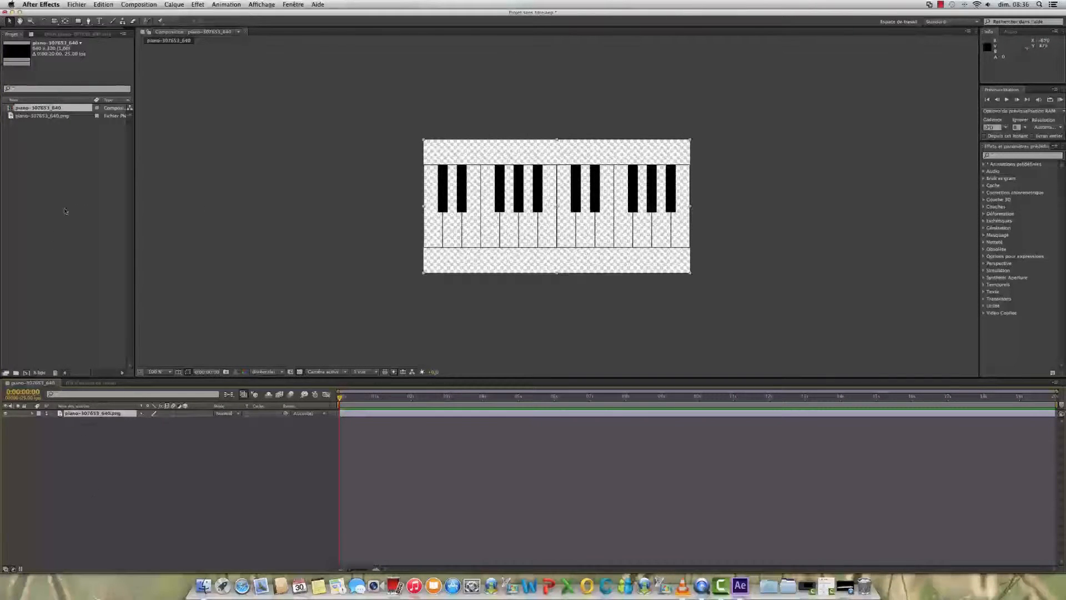
right_click(46, 109)
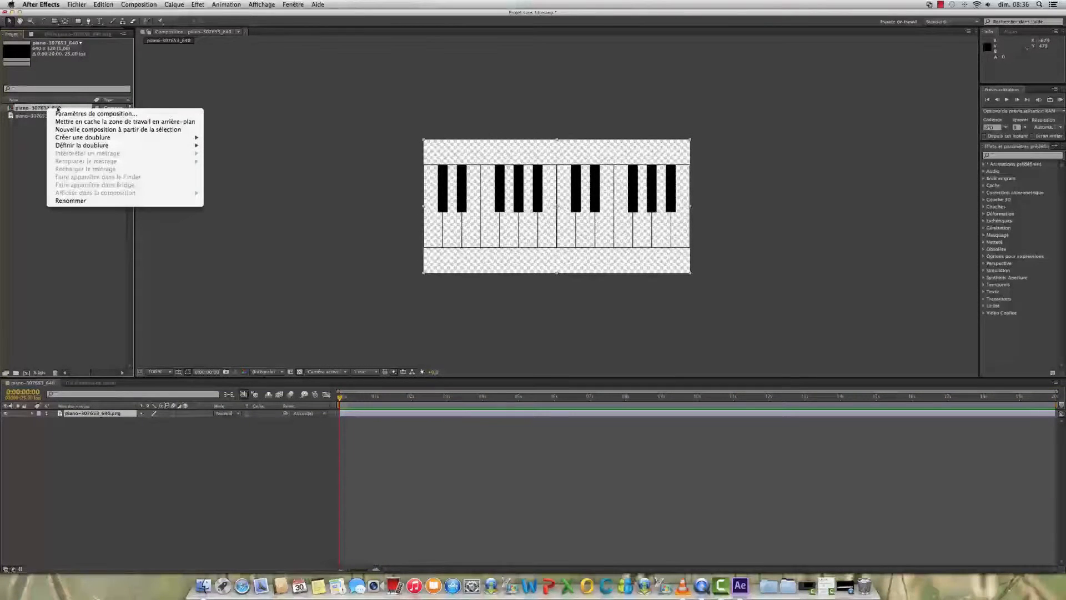
left_click(71, 114)
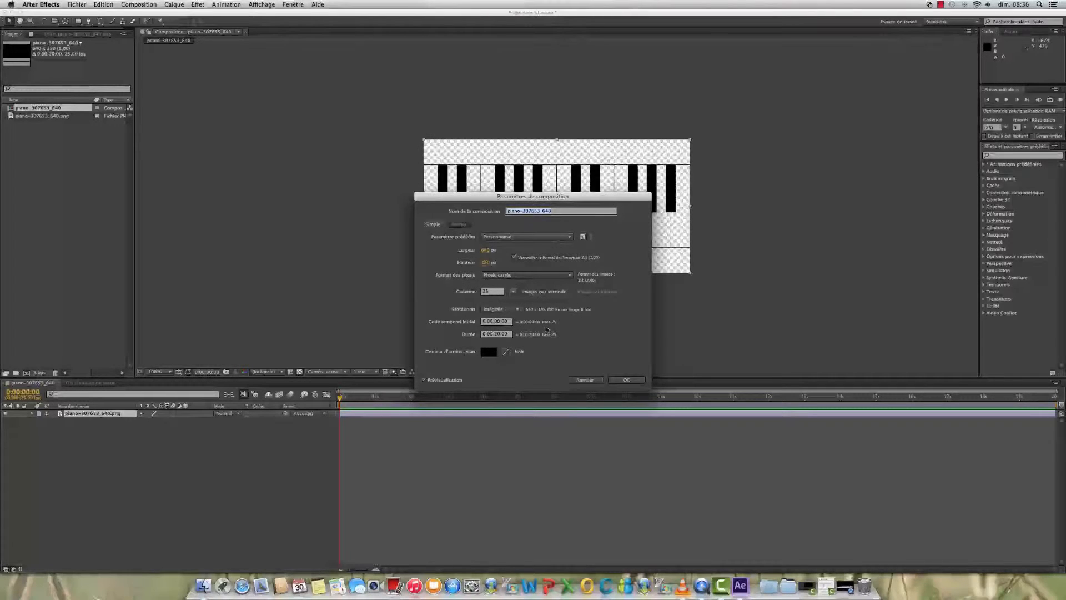
left_click(627, 381)
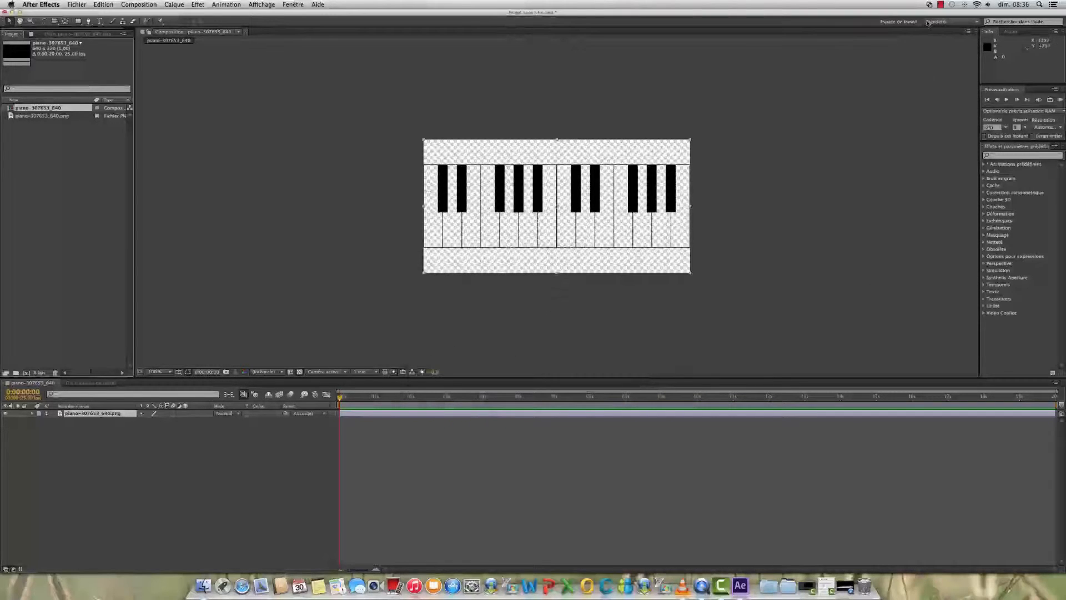
left_click(171, 372)
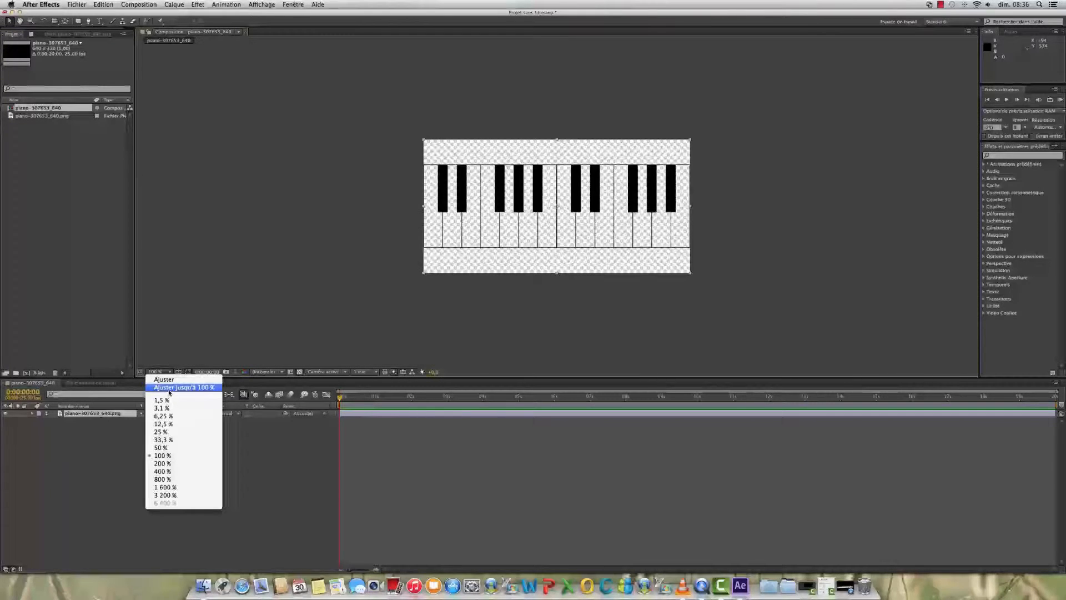
left_click(156, 466)
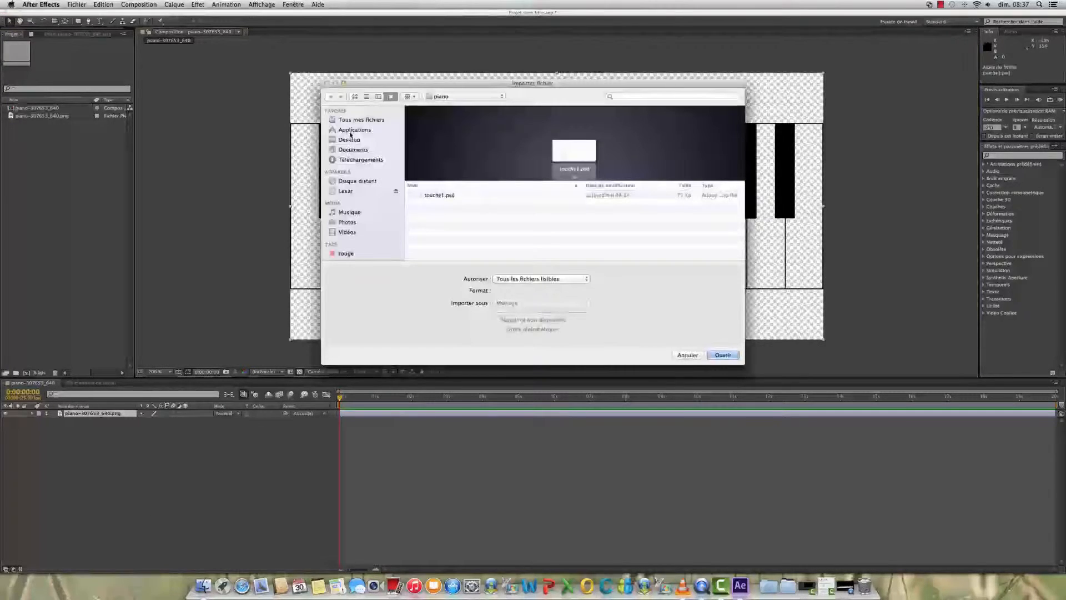
- Import touche1.psd from the piano folder in Documents as a composition retaining layer sizes, with editable layer styles
left_click(347, 152)
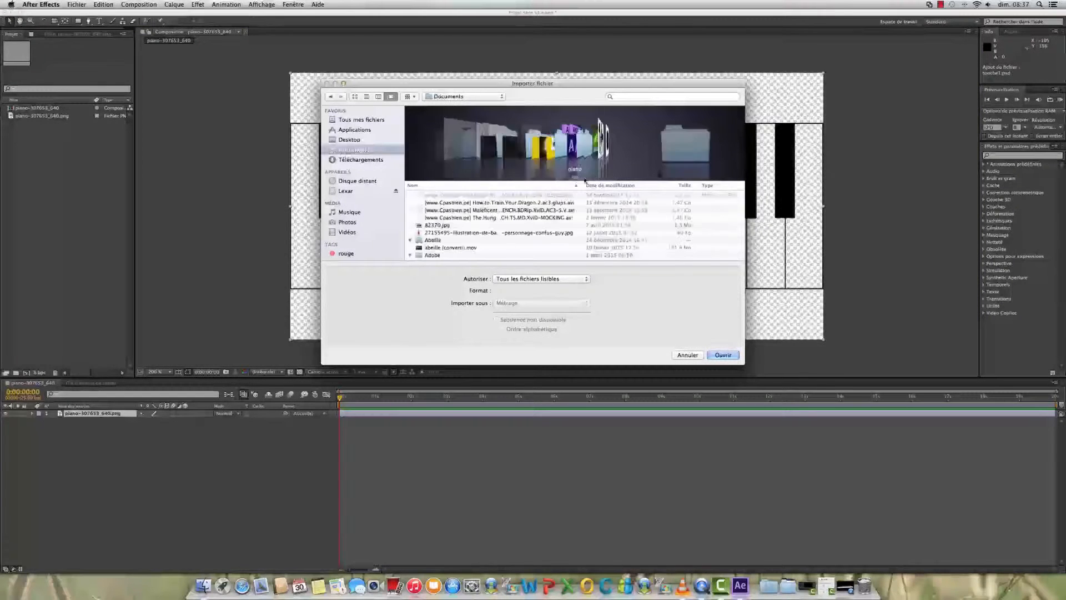
scroll(451, 243, "down", 10)
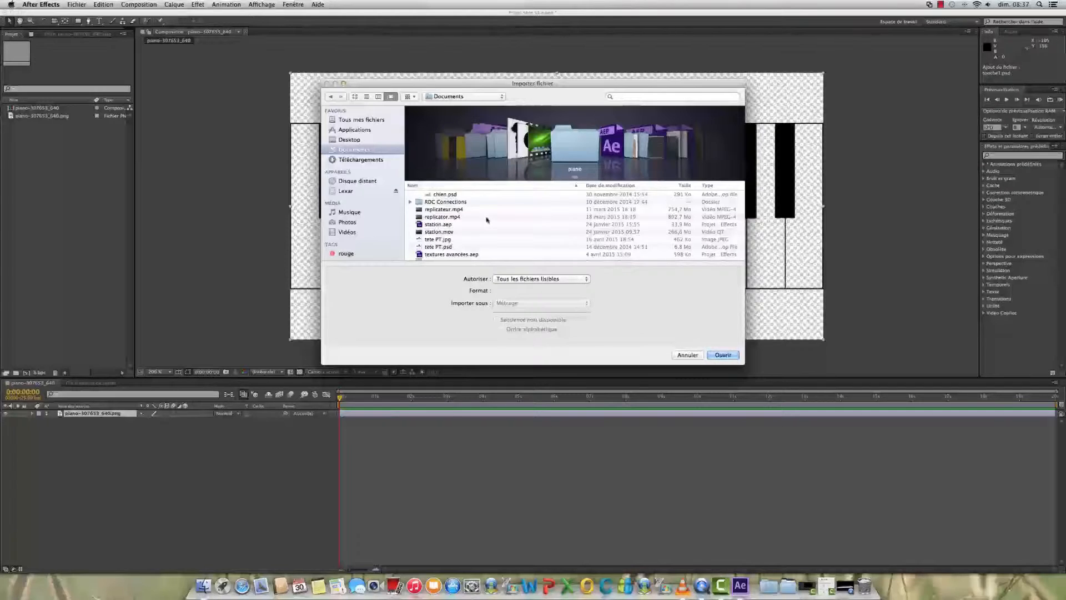
scroll(487, 220, "up", 3)
scroll(488, 221, "up", 1)
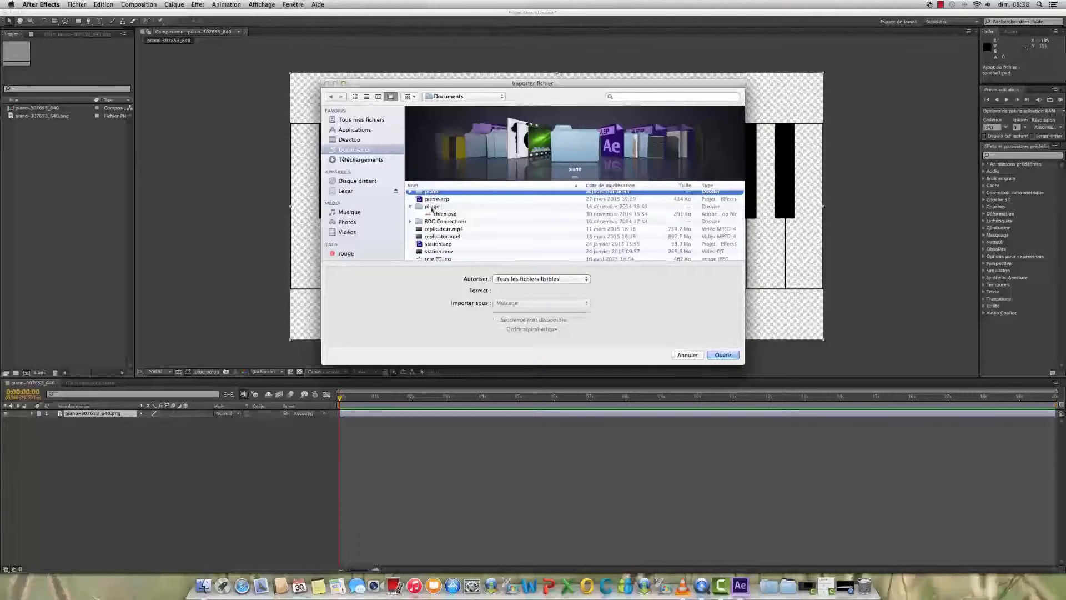
left_click(411, 192)
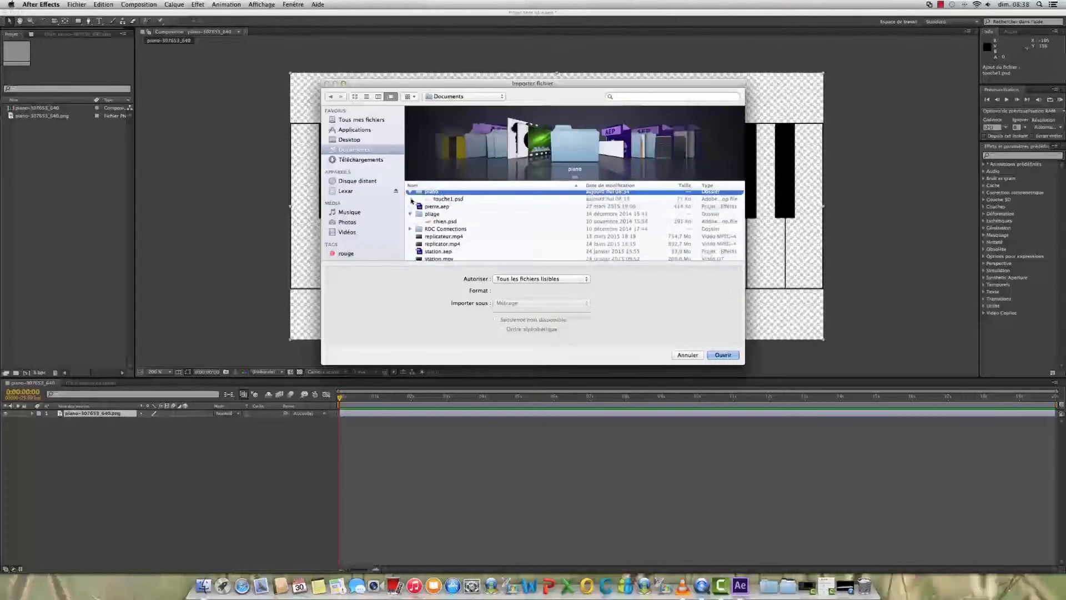
left_click(457, 200)
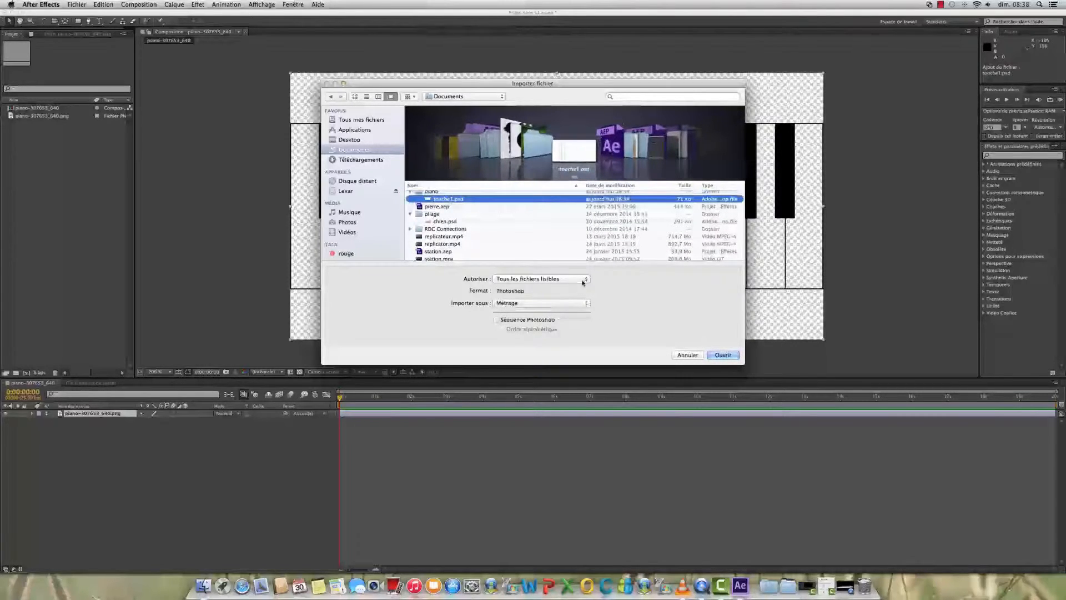
left_click(587, 304)
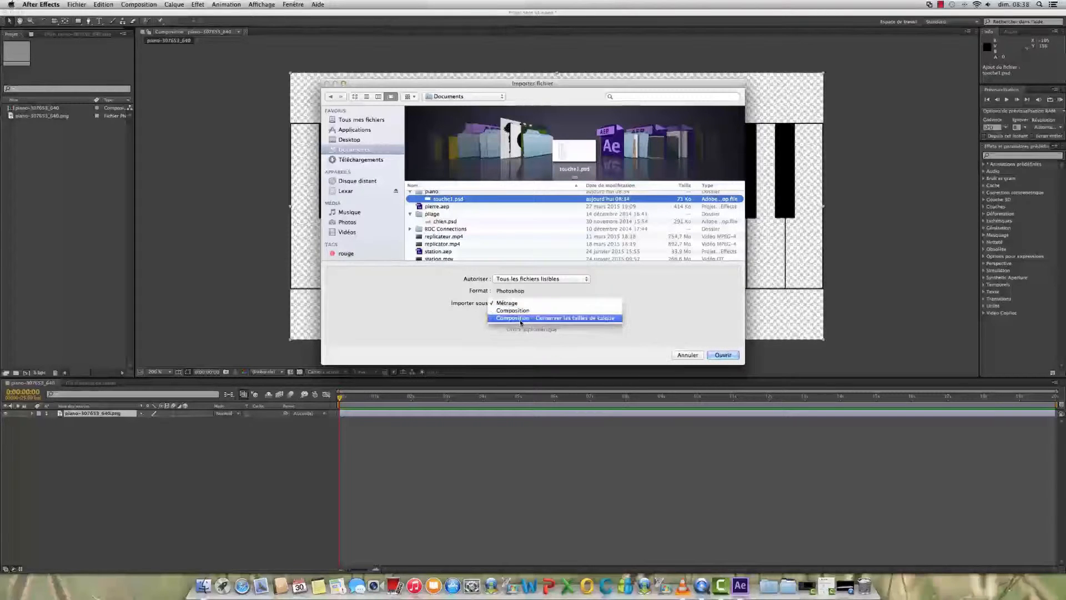
left_click(578, 319)
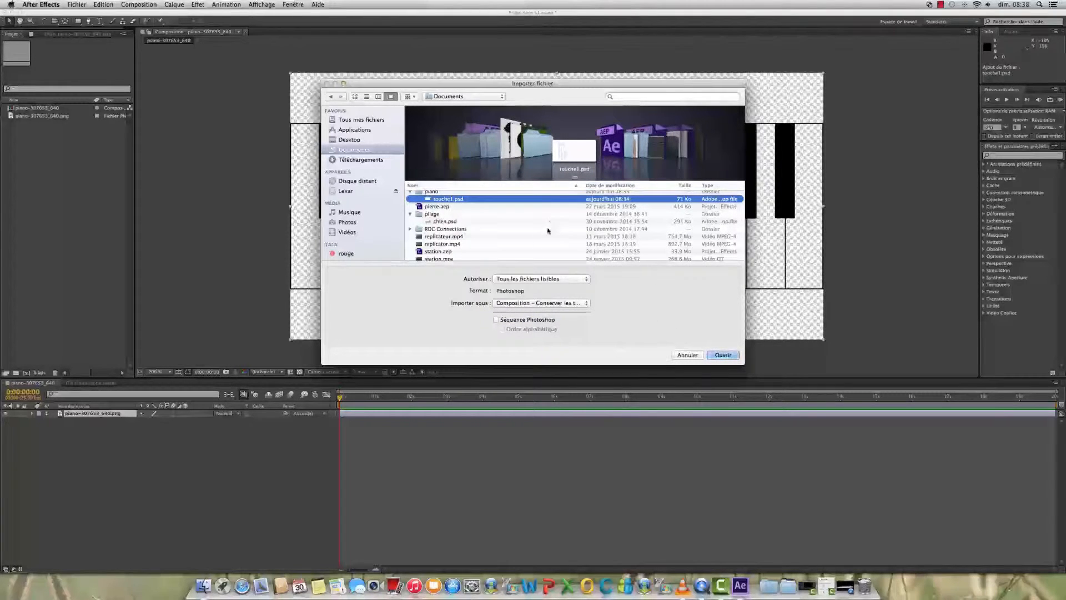
left_click(721, 356)
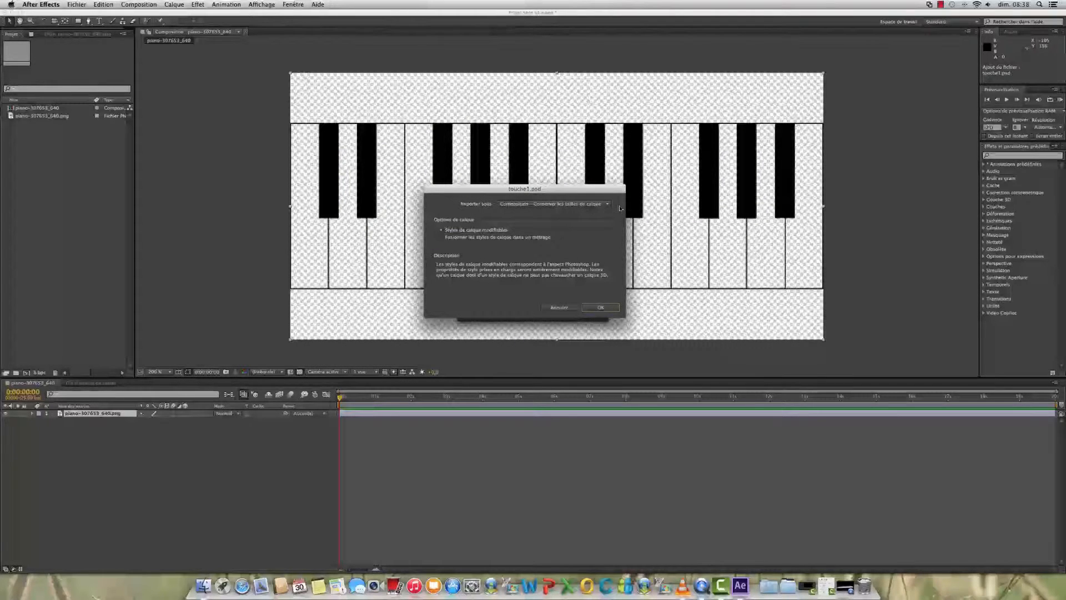
left_click(602, 308)
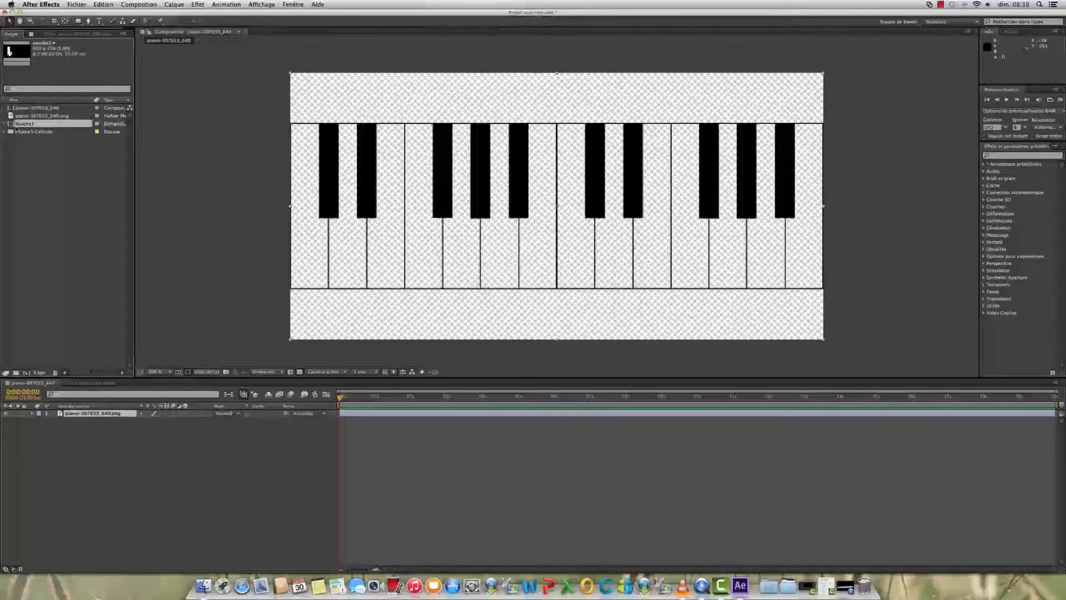
- Open the touche1 composition and select each of its four layers in turn to identify the key's faces
double_click(17, 124)
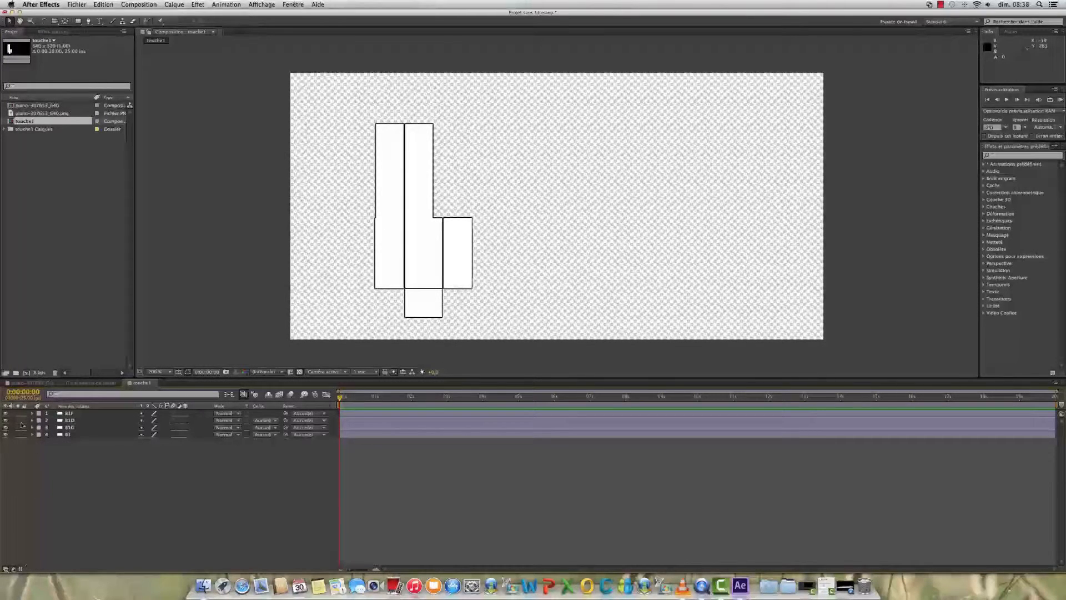
left_click(79, 437)
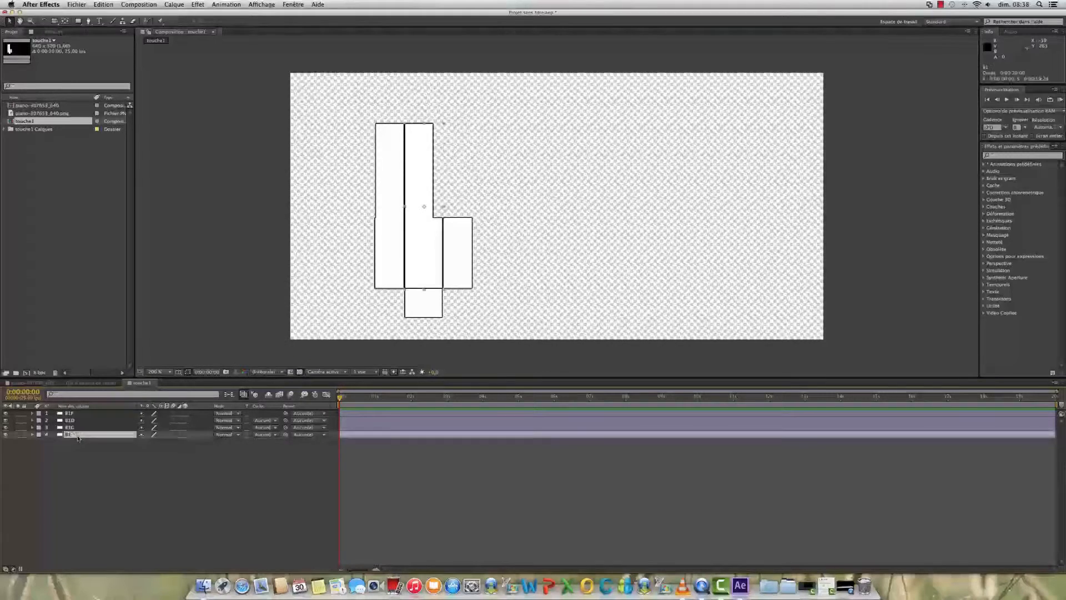
left_click(78, 429)
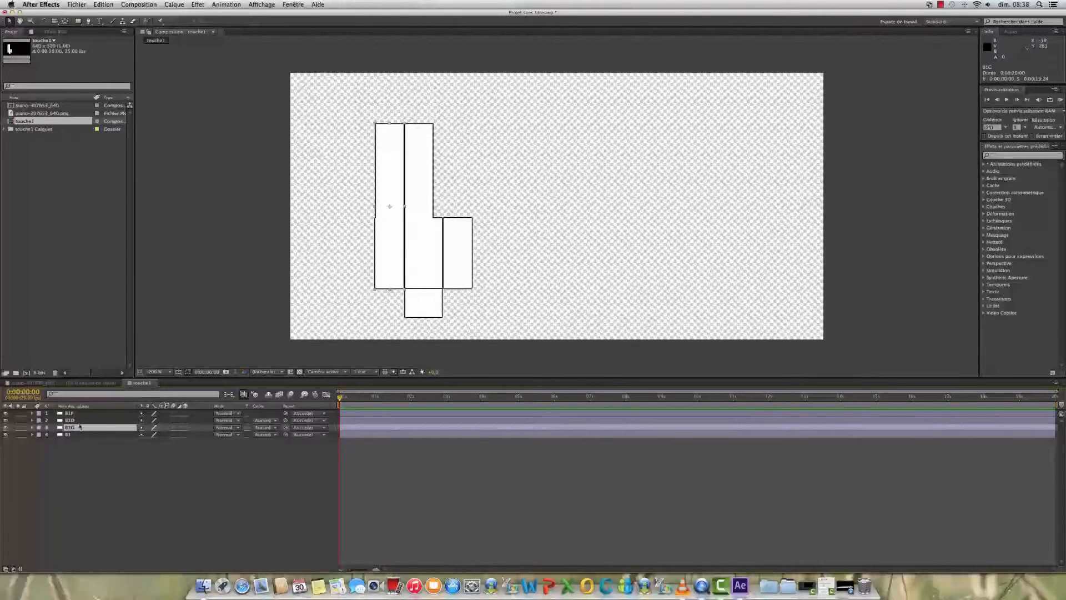
left_click(80, 422)
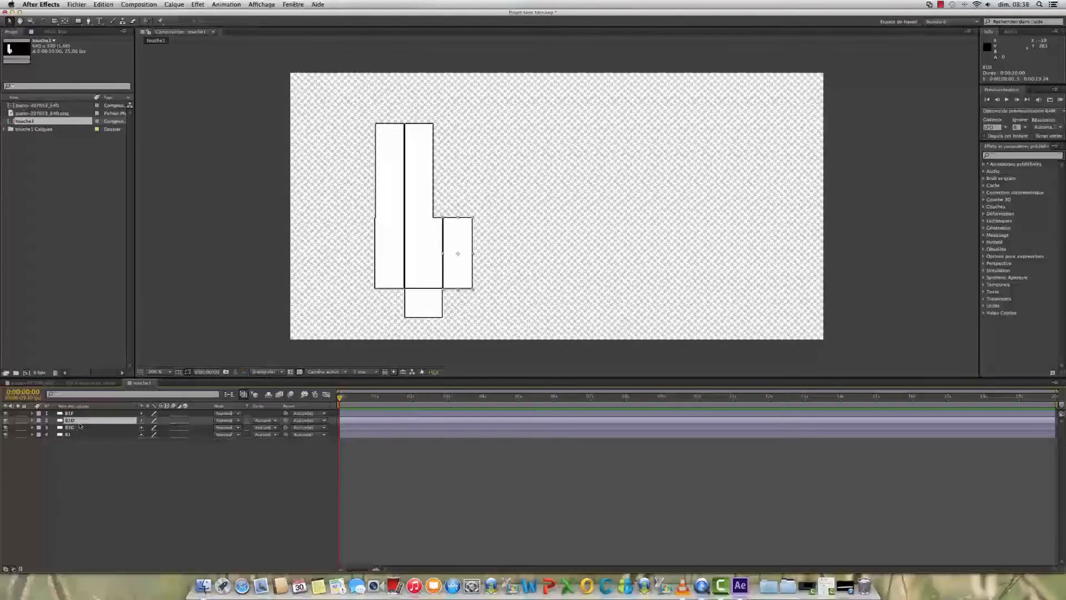
left_click(81, 414)
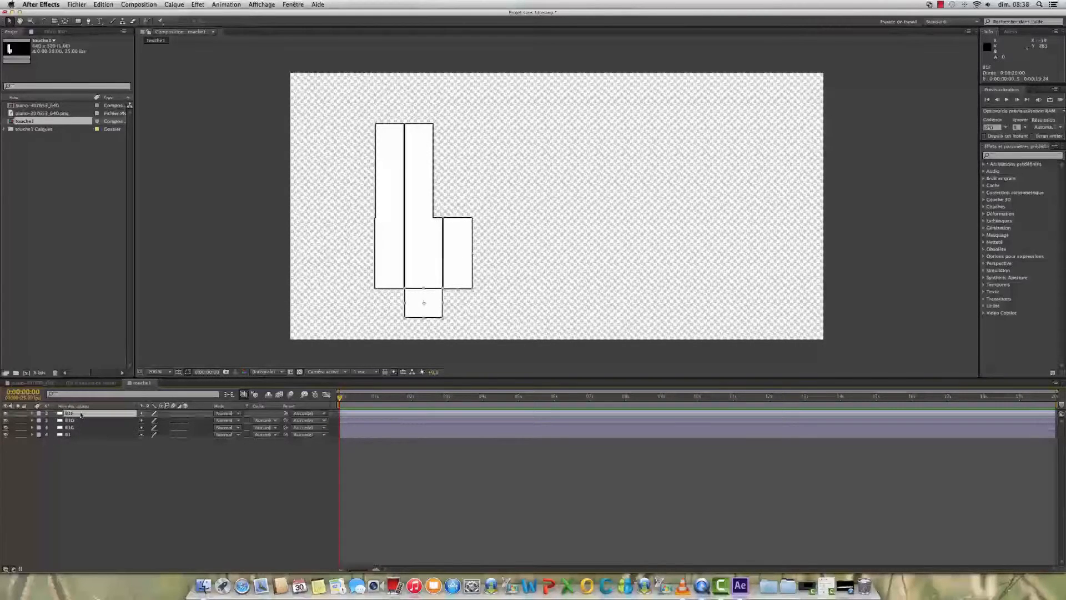
- Set the vertical anchor point of the B1F layer to 0 in its transform properties
left_click(32, 414)
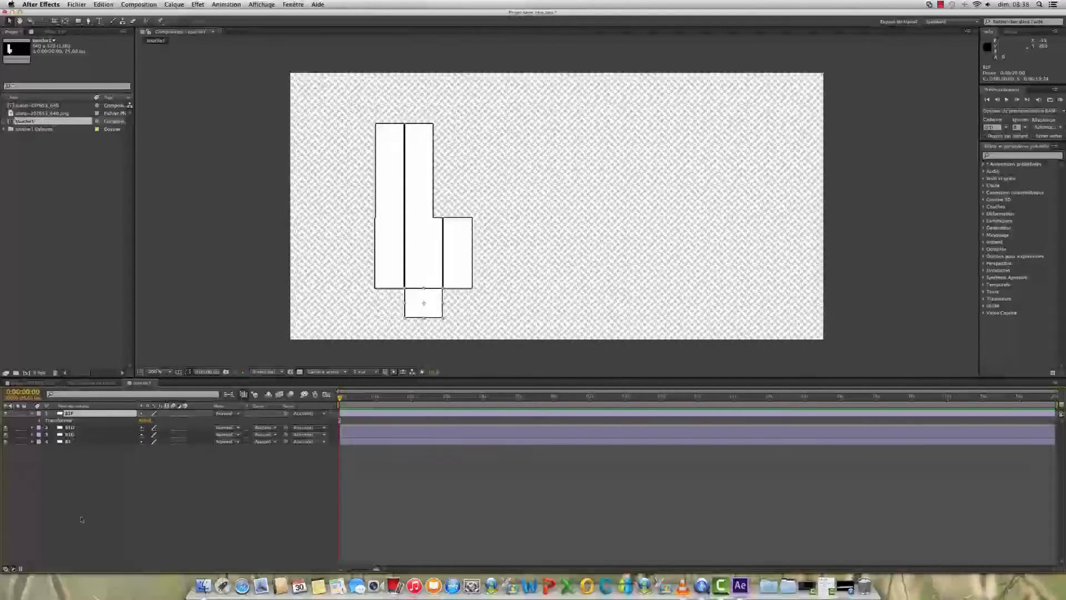
left_click(40, 421)
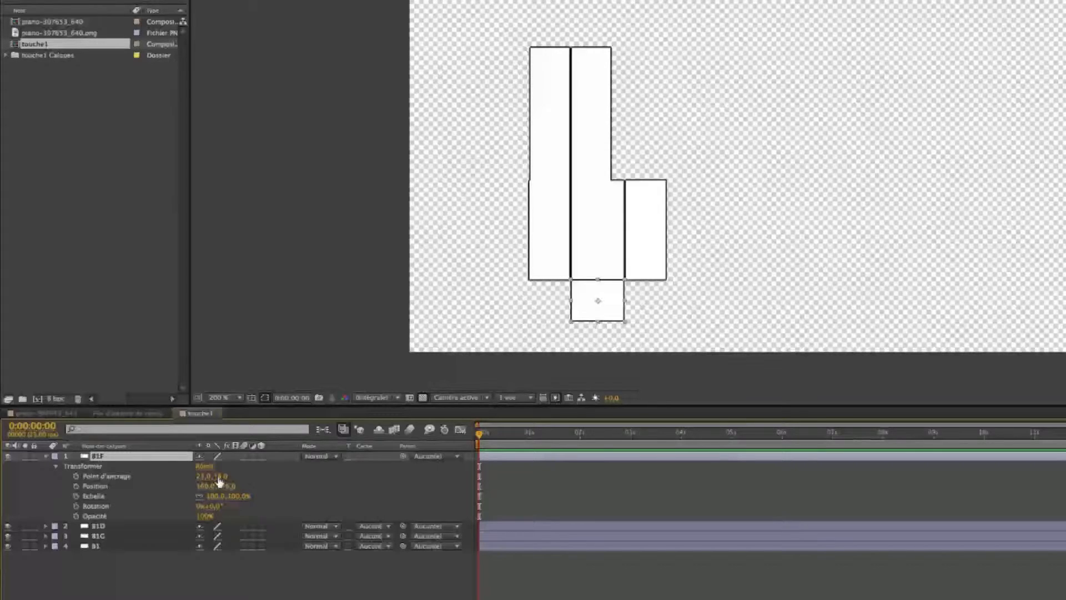
left_click(223, 476)
type("6")
key("Return")
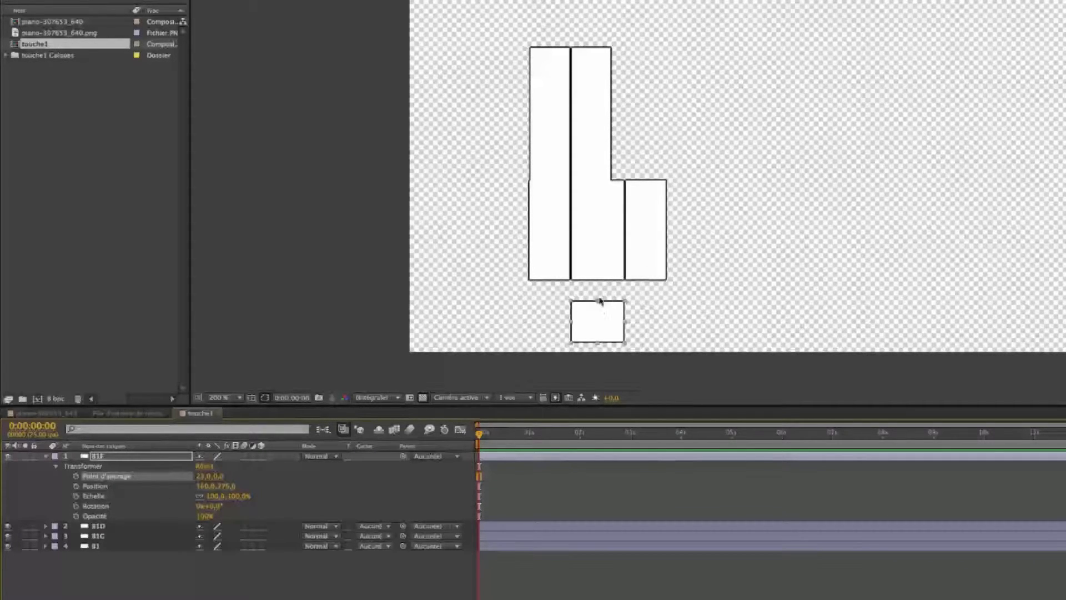
- Set the B1F layer's vertical position to 258 so it rejoins the key's lower edge, and collapse its properties
left_click(228, 486)
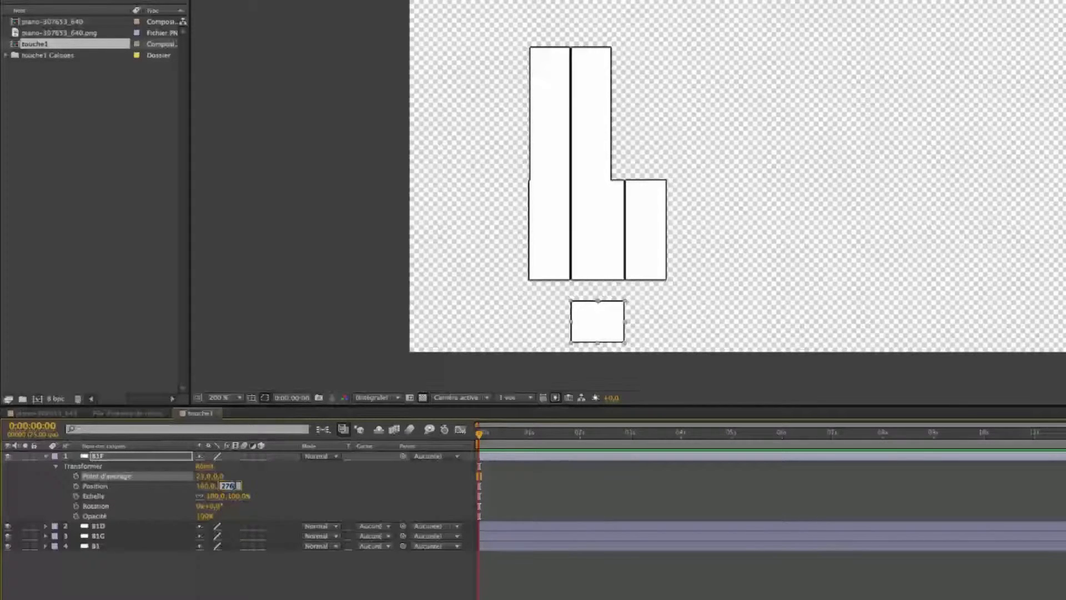
type("-1")
type("0")
key("Return")
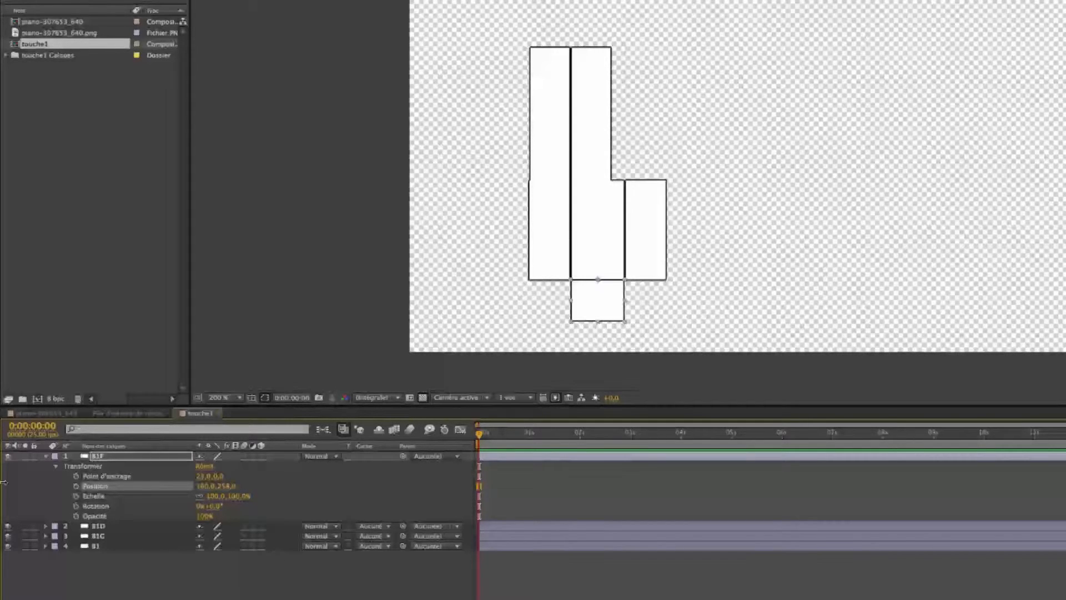
left_click(46, 457)
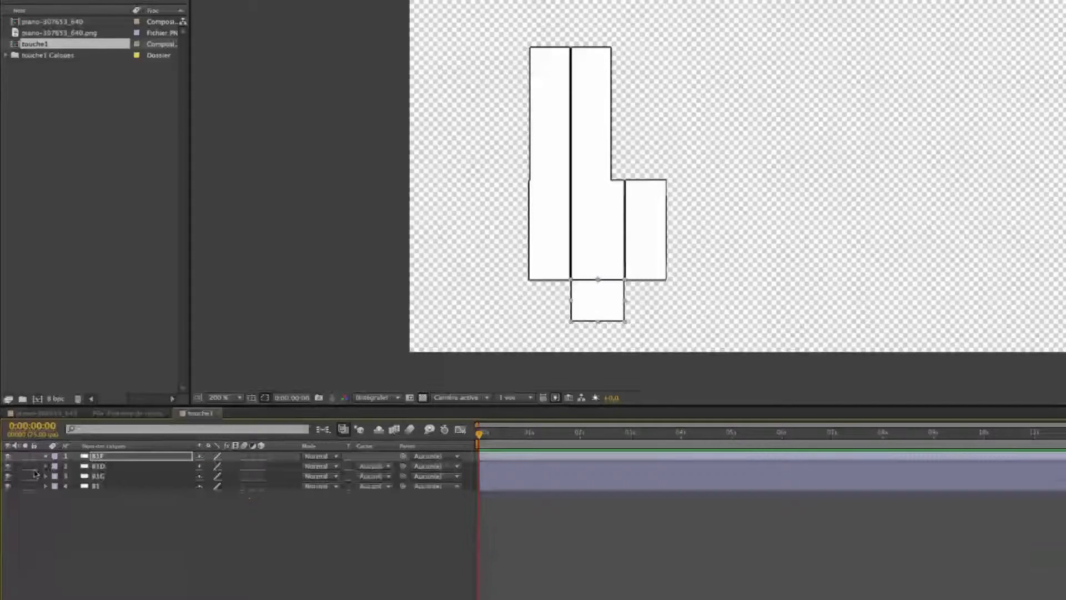
- Set the horizontal anchor point of the B1D layer to 0 in its transform properties
left_click(100, 469)
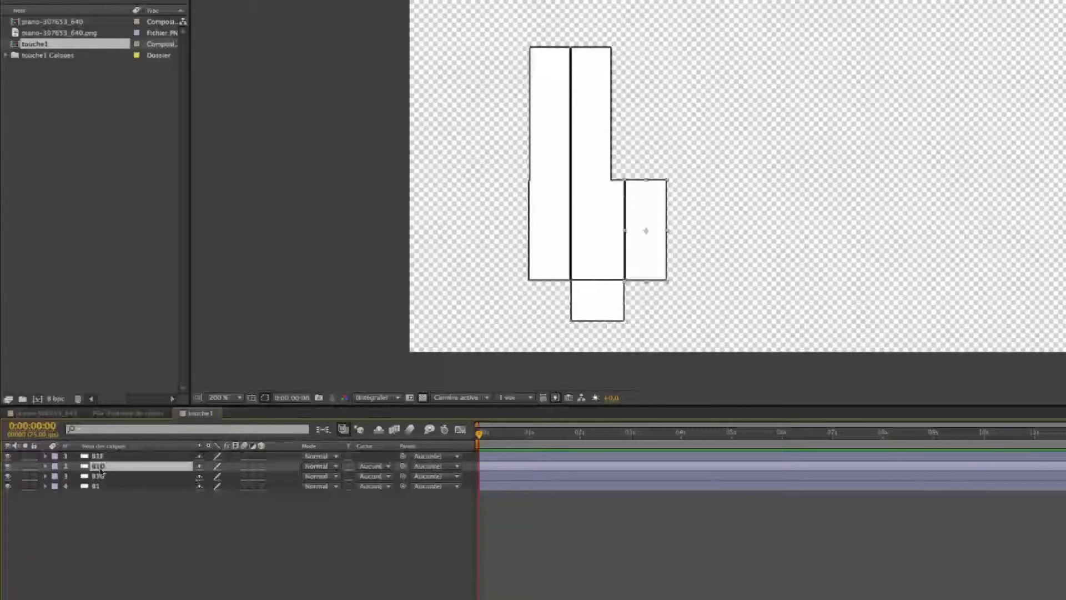
left_click(46, 466)
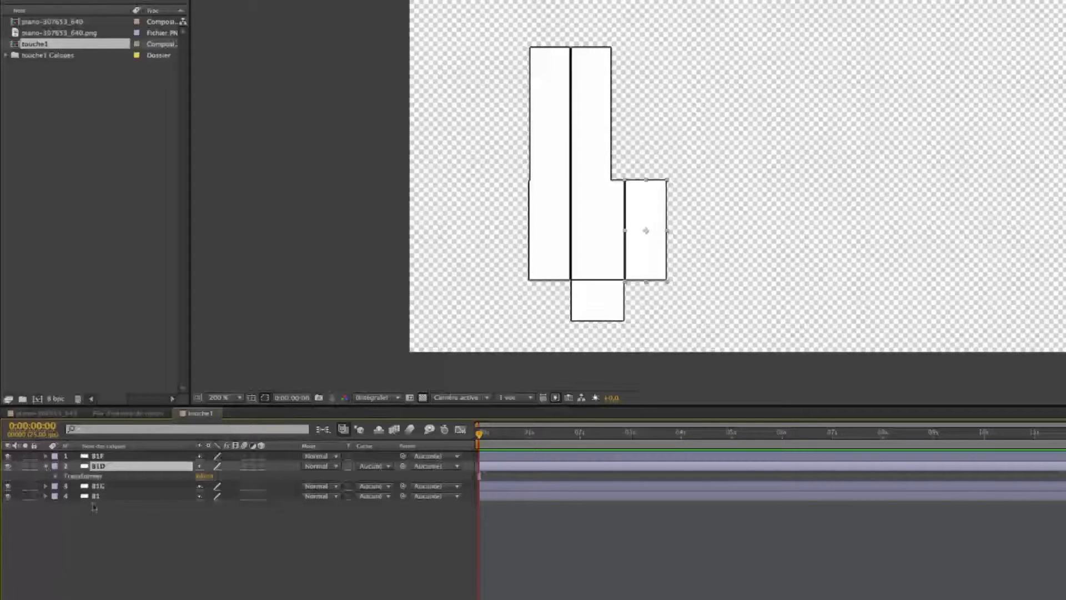
left_click(58, 479)
left_click(57, 477)
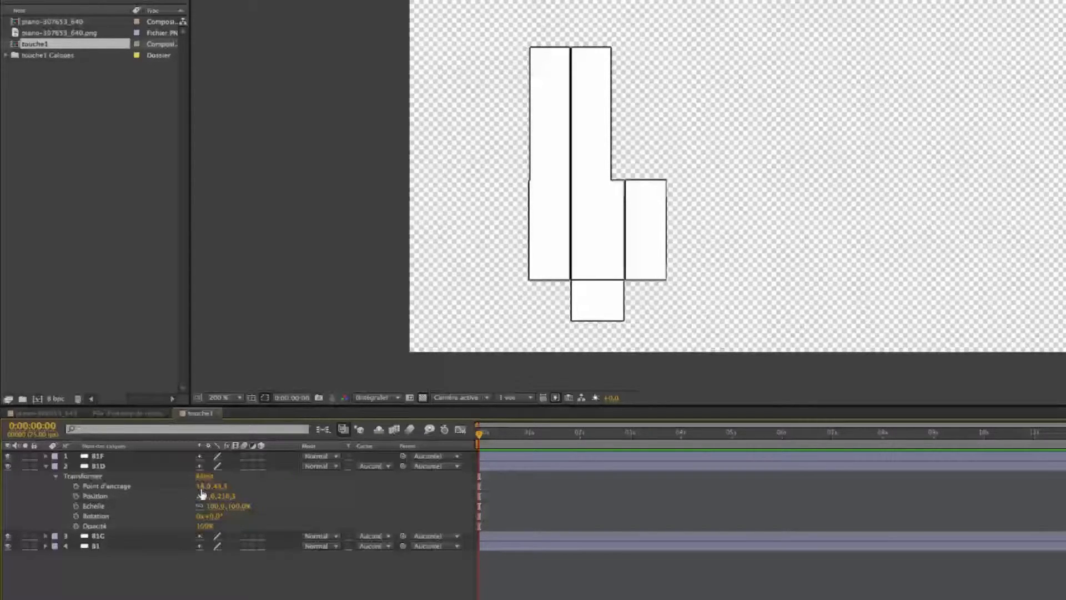
left_click(93, 487)
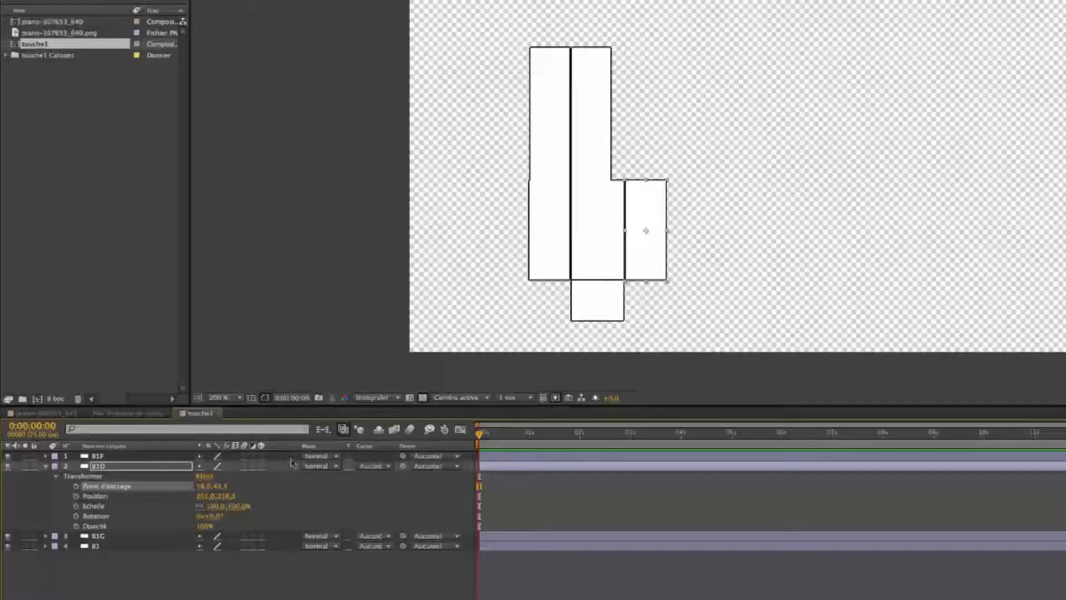
left_click(204, 487)
type("0")
key("Return")
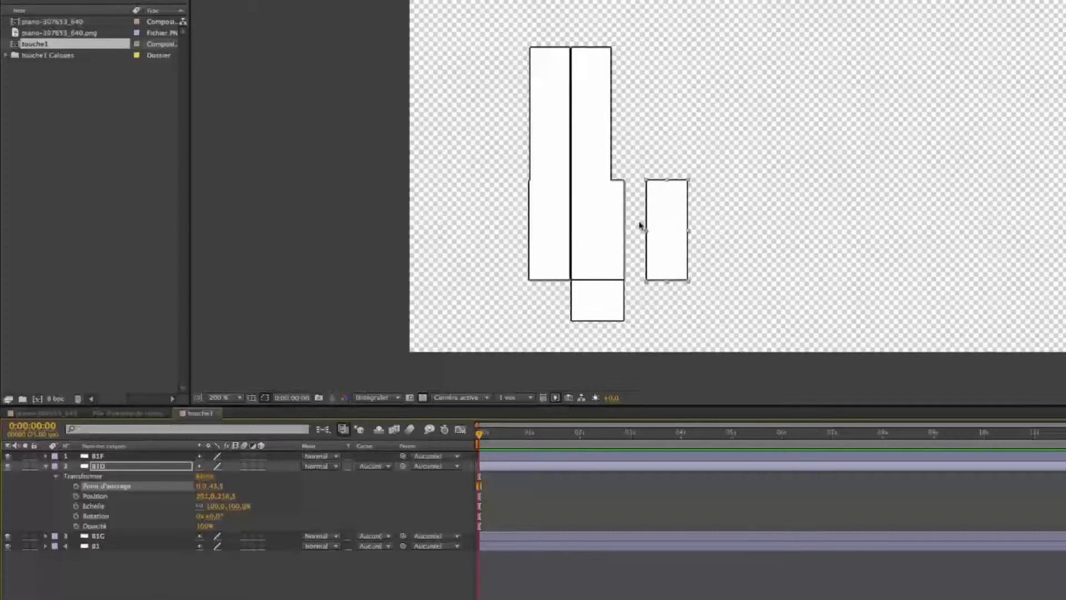
- Set the B1D layer's horizontal position to 183 so the face rejoins the main face's edge
left_click(206, 496)
key("Up")
type("-18")
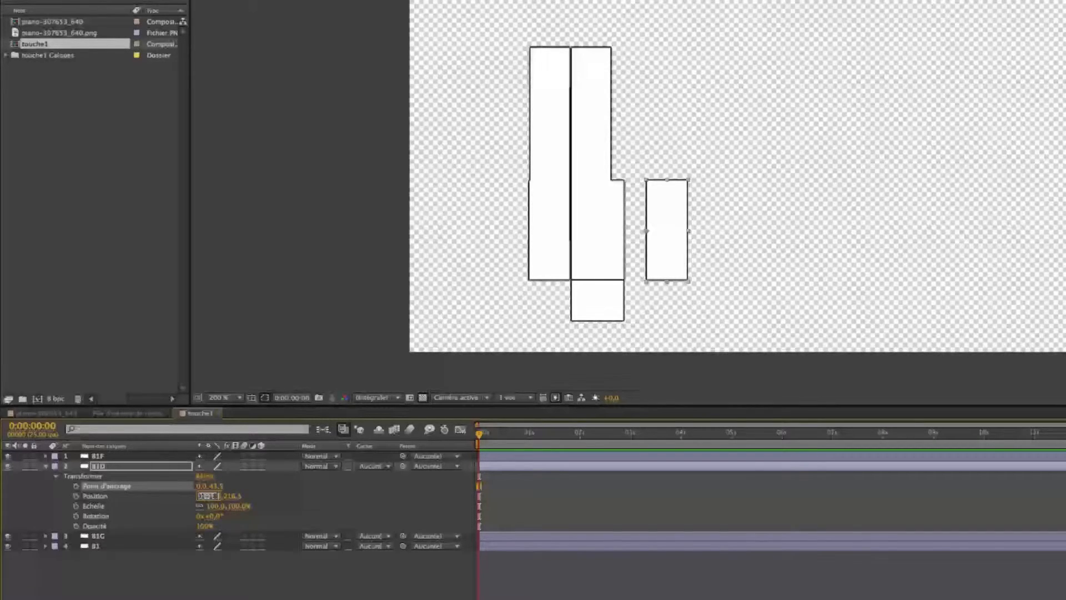
key("Return")
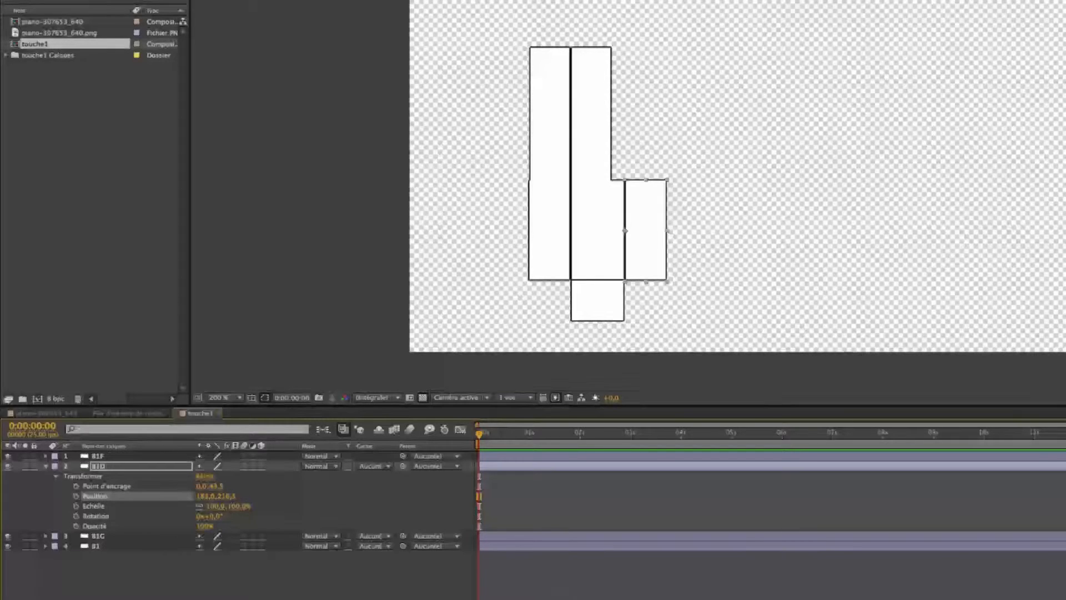
- Double the B1G layer's horizontal anchor point from its transform properties, making it 36
left_click(543, 255)
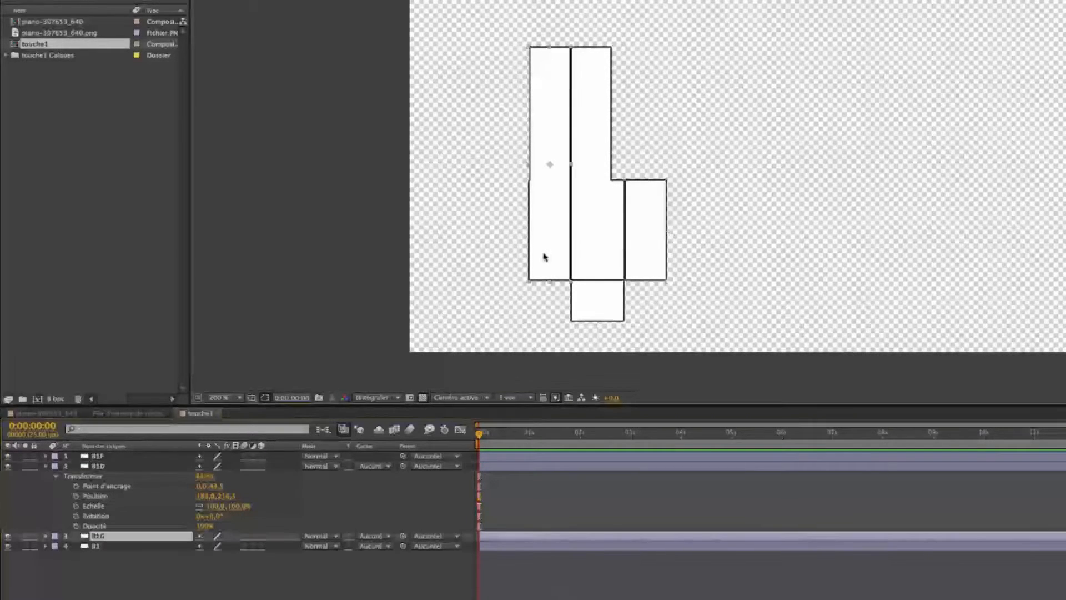
left_click(45, 536)
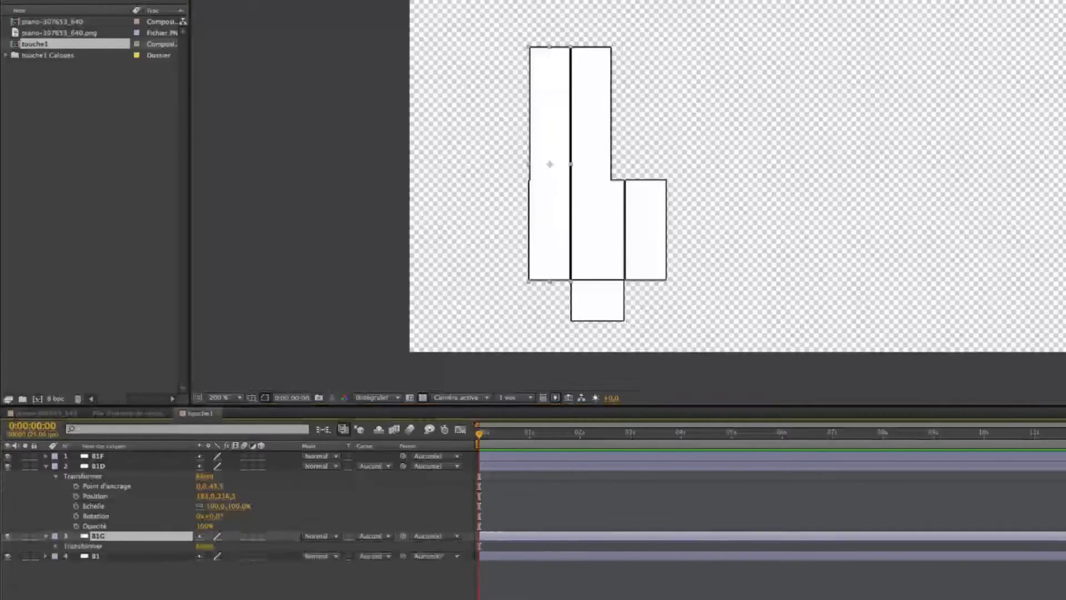
left_click(56, 546)
left_click(204, 556)
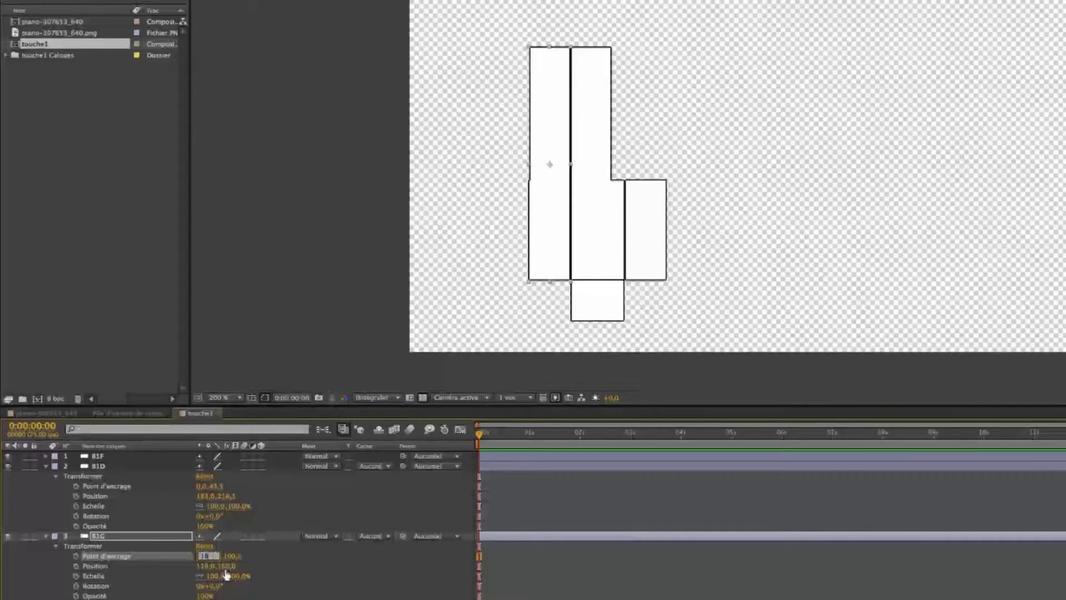
key("Right")
type("*2")
key("Return")
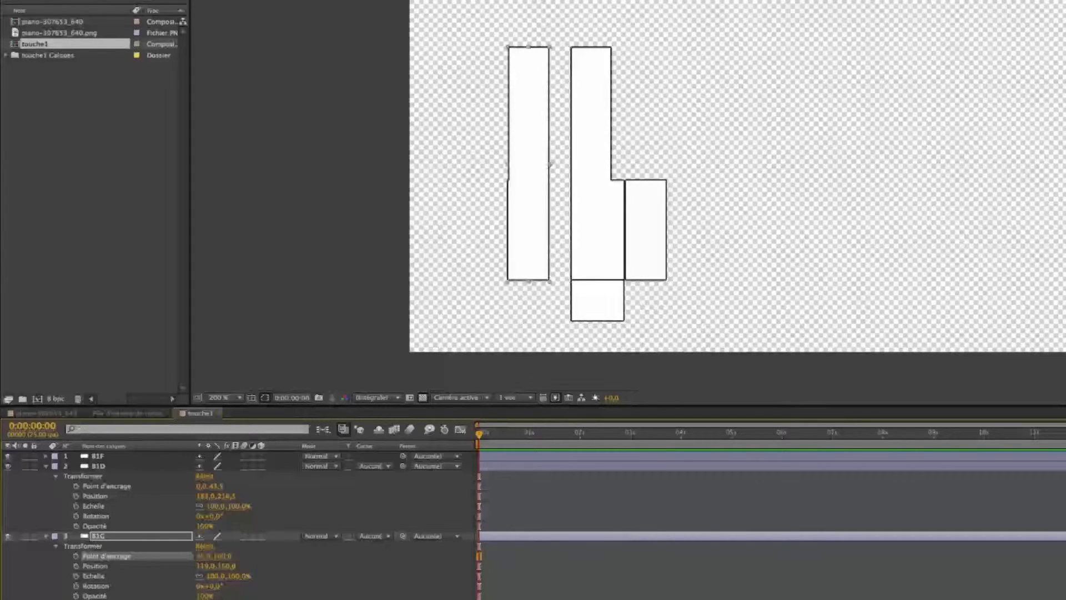
- Set the B1G layer's horizontal position to 137 so it rejoins the main face, and collapse the B1G and B1D properties
left_click(205, 566)
type("157")
key("Return")
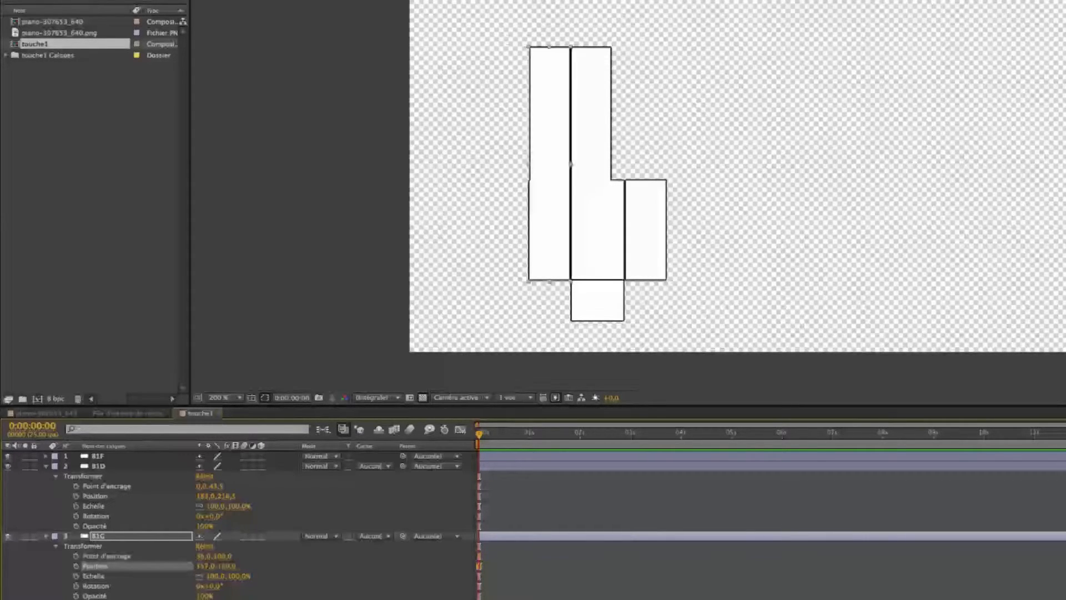
left_click(46, 537)
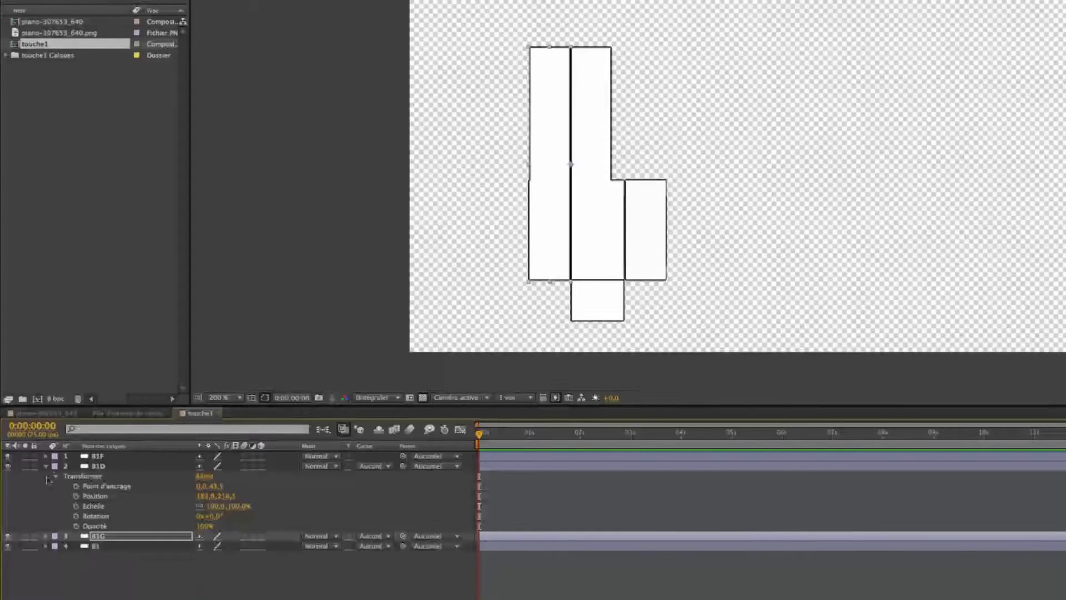
left_click(45, 467)
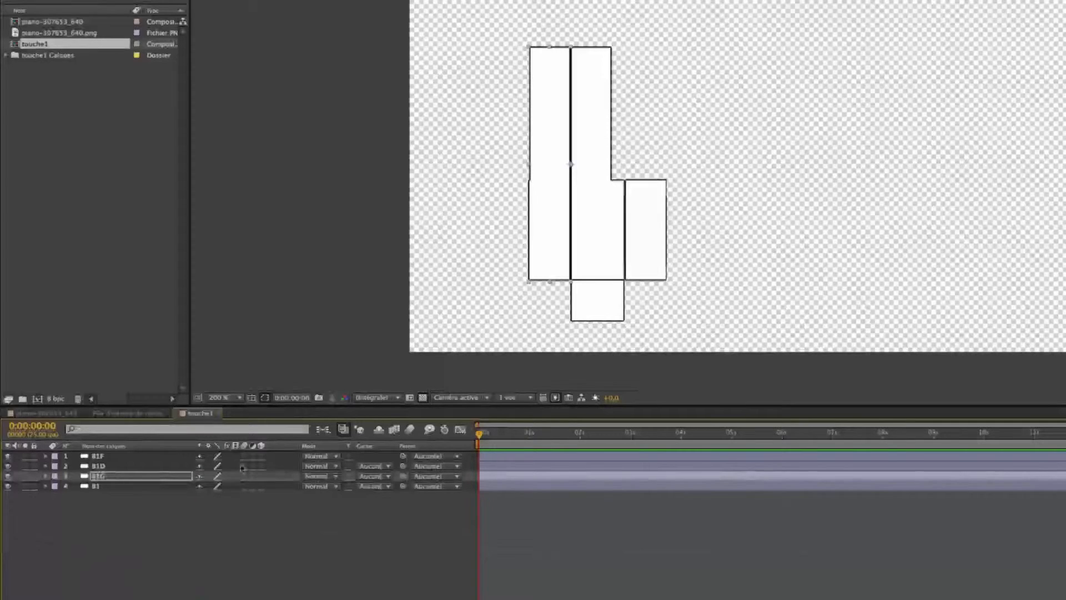
- Make all four key layers three-dimensional
left_click_drag(264, 457, 262, 486)
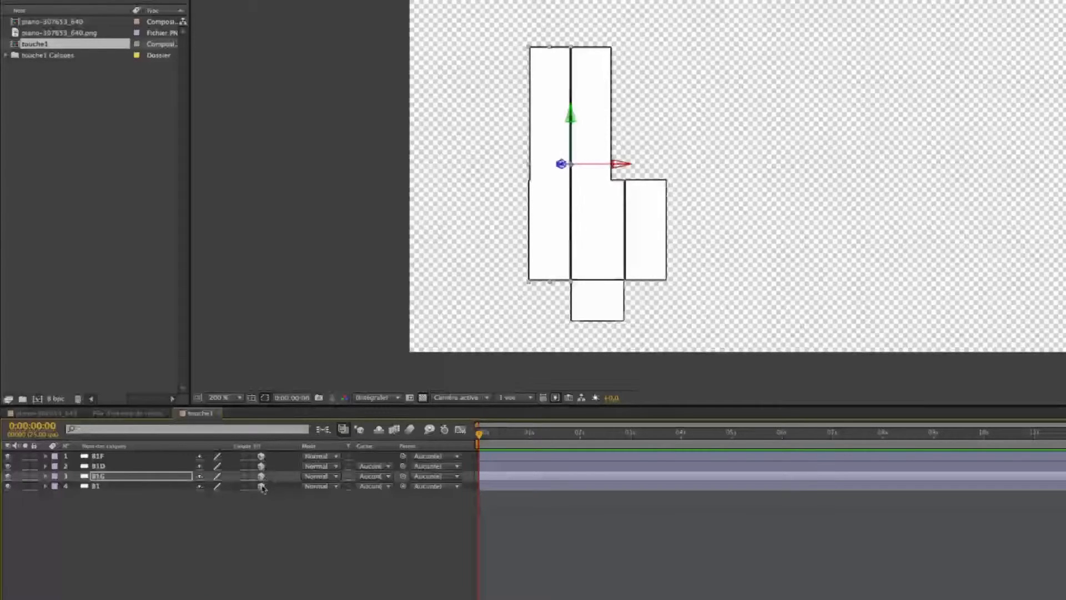
left_click(46, 456)
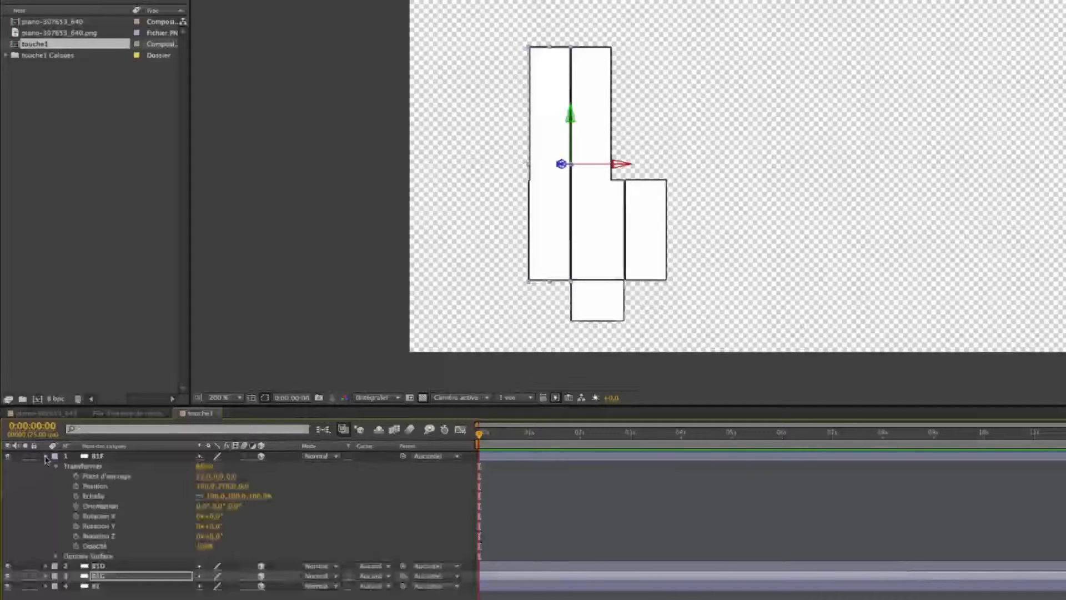
left_click(45, 457)
- Fold back the B1F face by setting the layer's X orientation to 90°
left_click(117, 457)
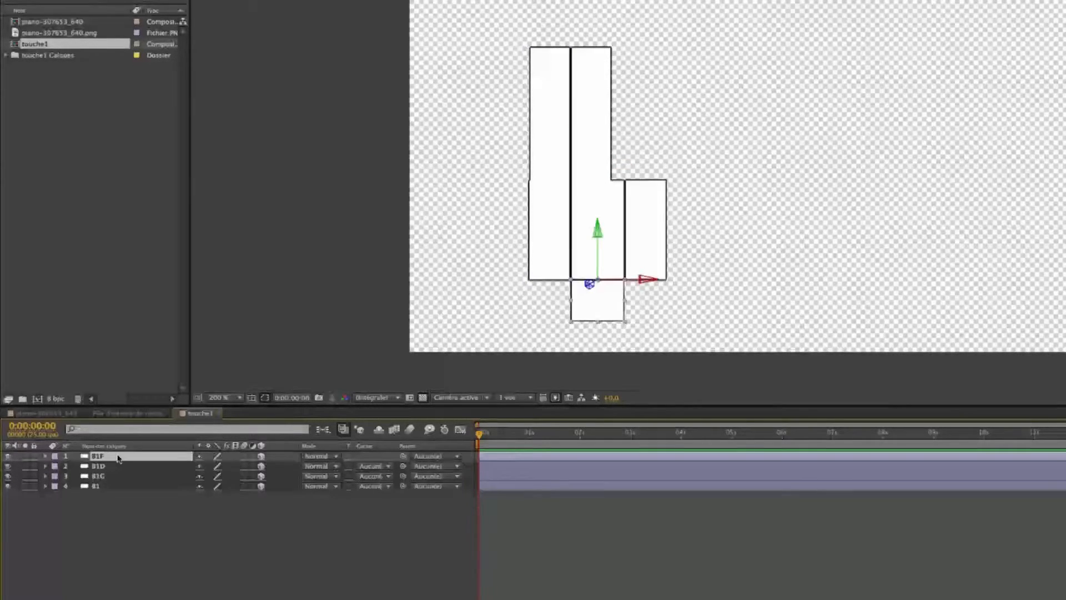
key("r")
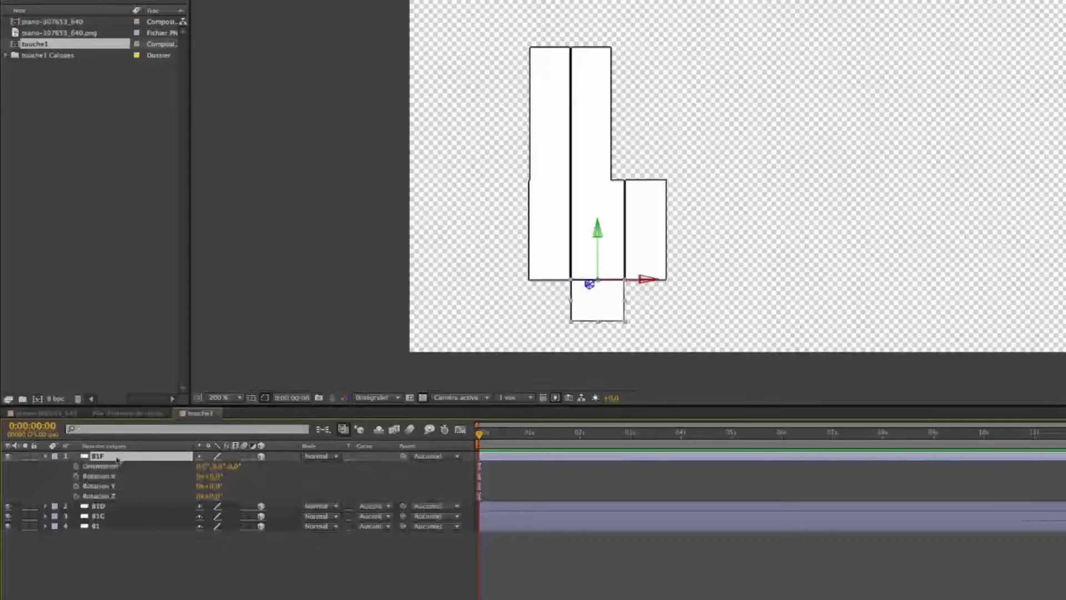
left_click(202, 467)
type("90")
key("Return")
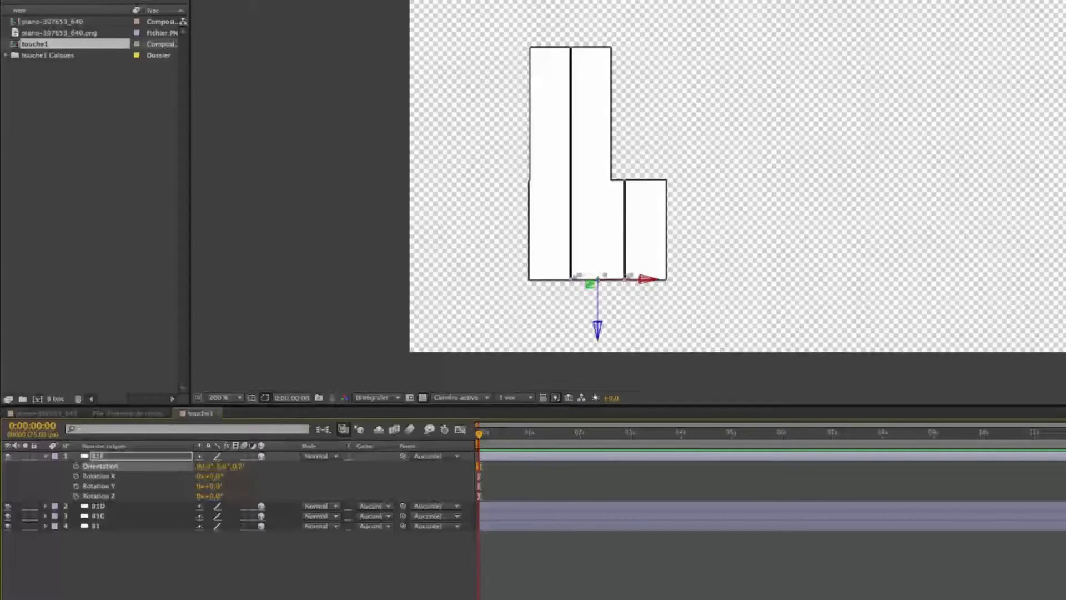
left_click(278, 589)
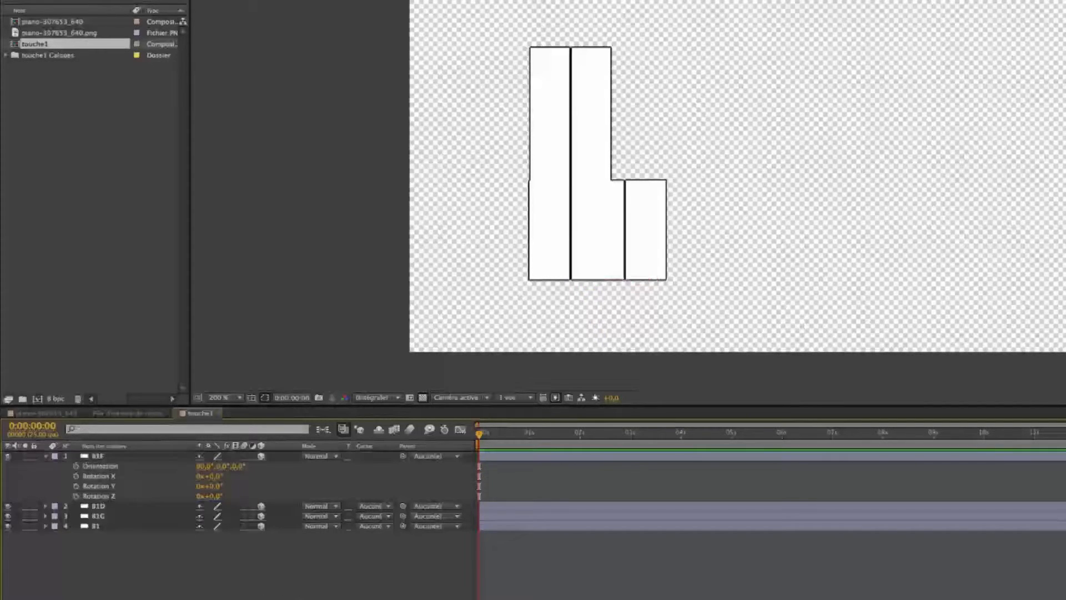
- Fold back the B1D face by setting the layer's Y orientation to -90°
left_click(97, 507)
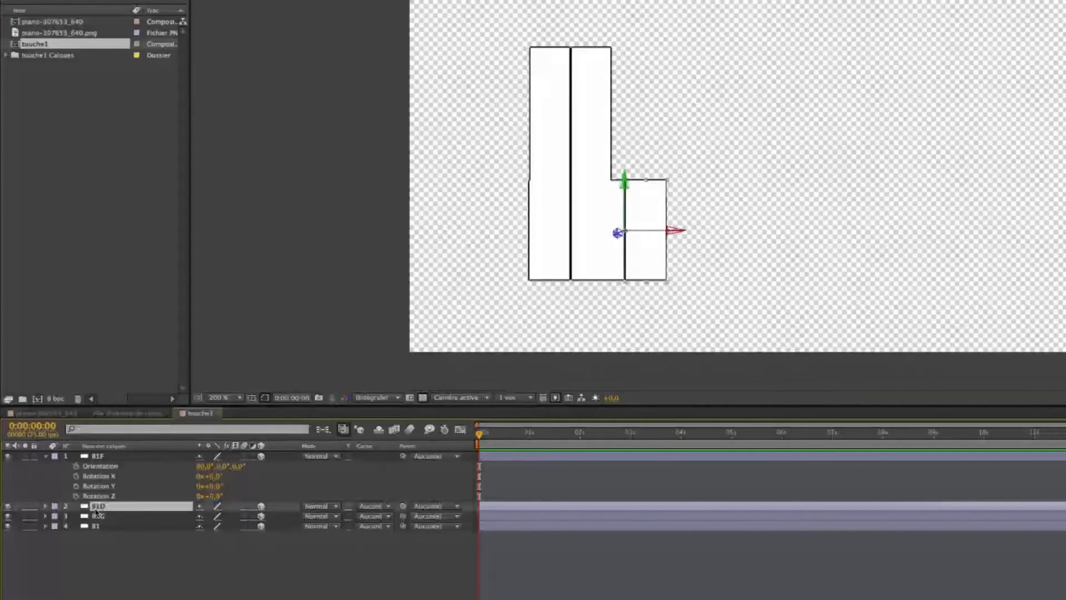
key("r")
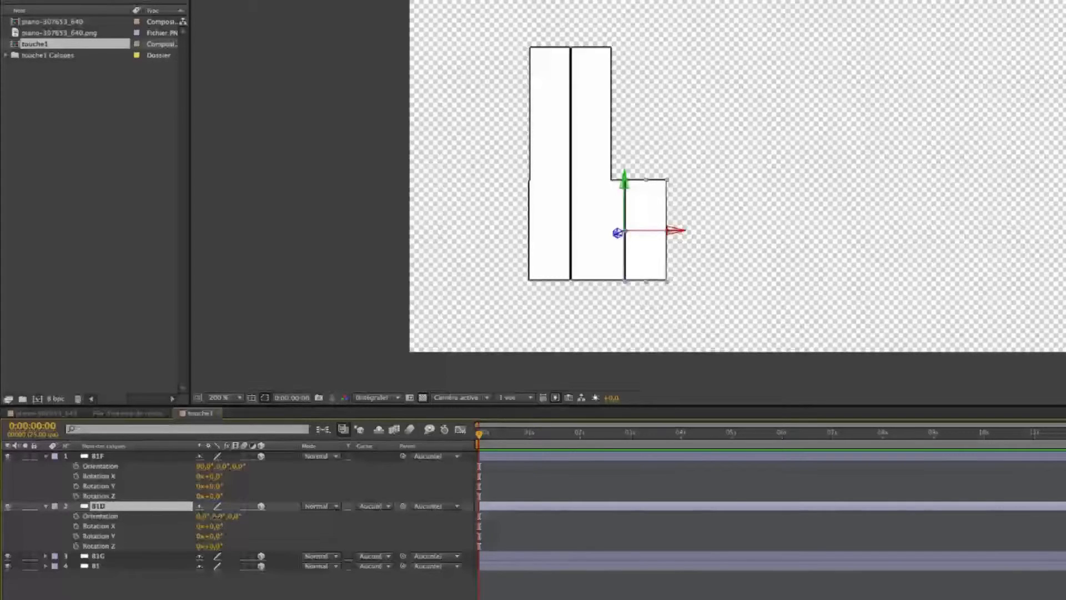
left_click_drag(218, 516, 255, 516)
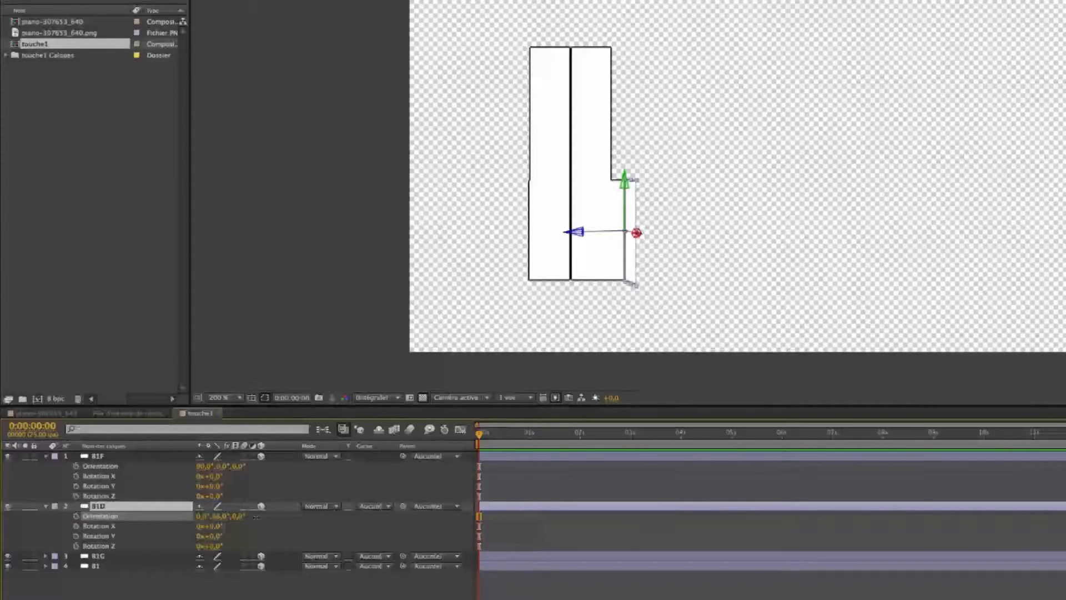
left_click_drag(256, 517, 223, 519)
left_click(222, 517)
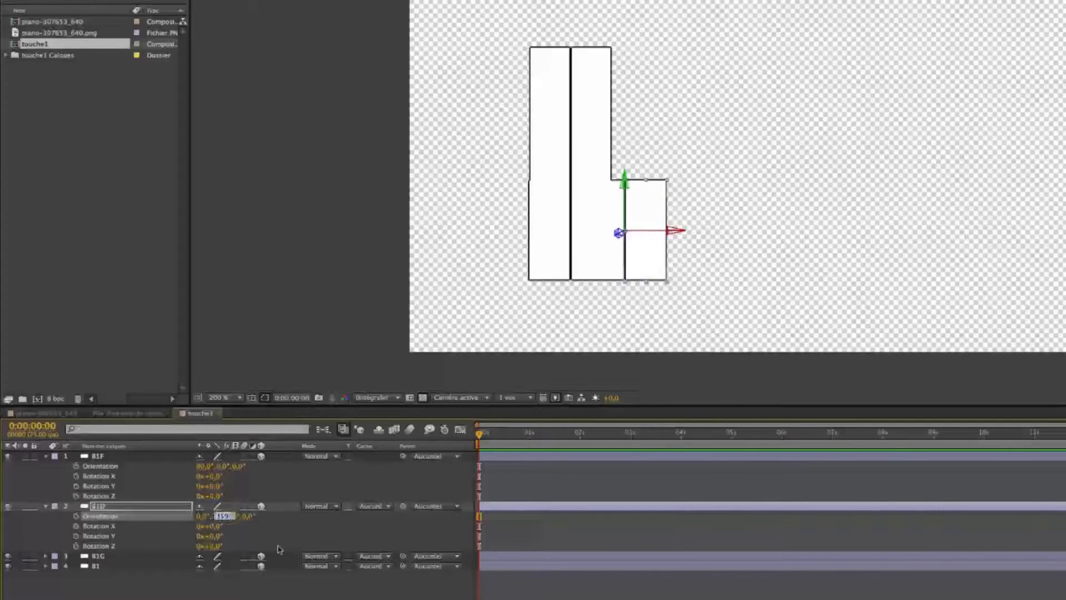
type("0-90")
key("Return")
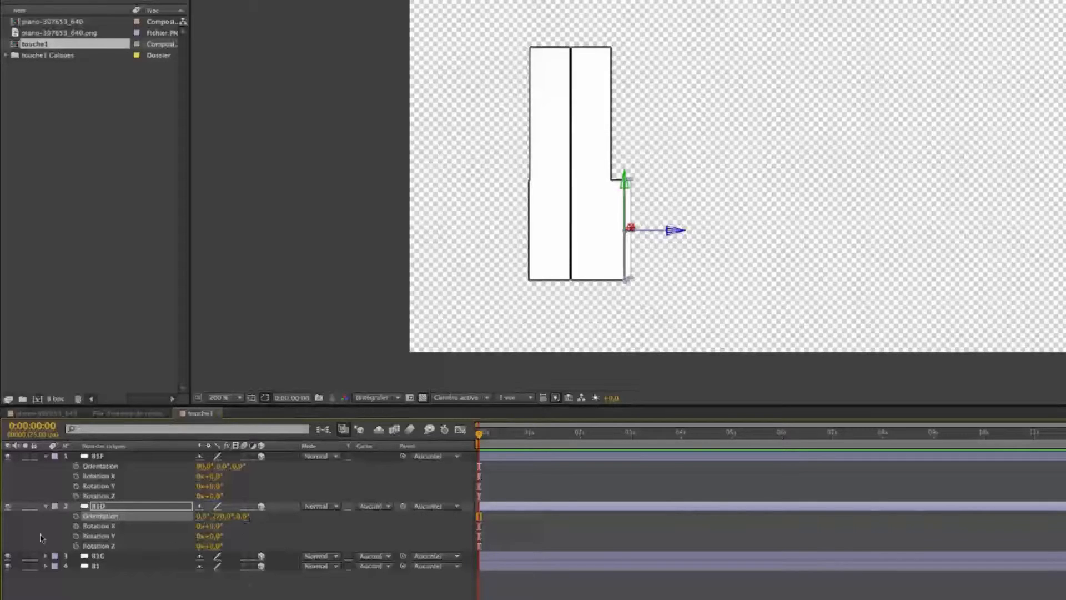
- Fold back the B1G face by setting the layer's Y orientation to 90°, and deselect all layers
left_click(135, 559)
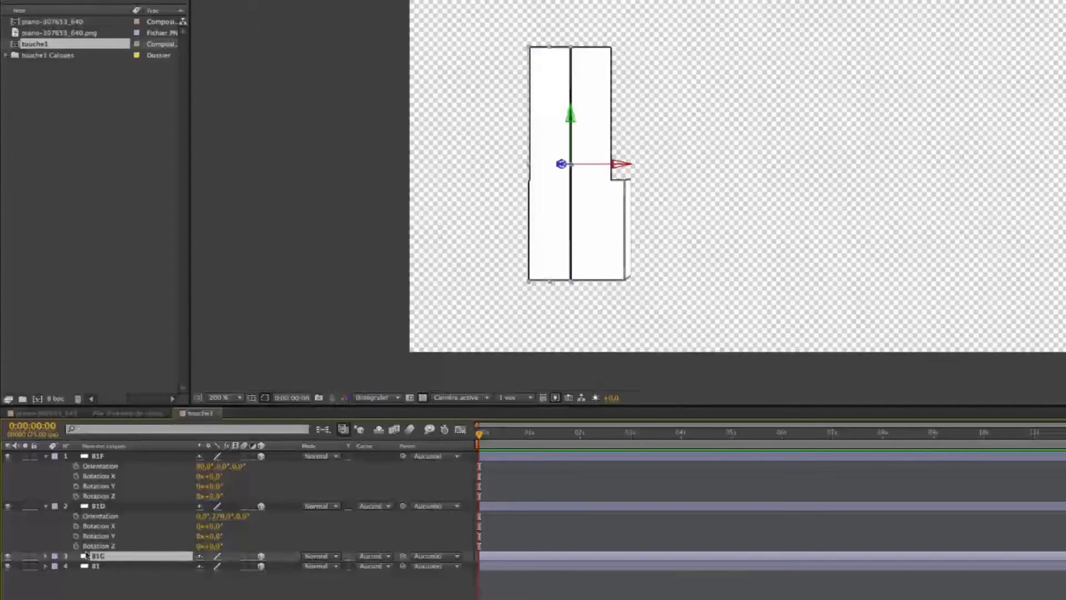
key("r")
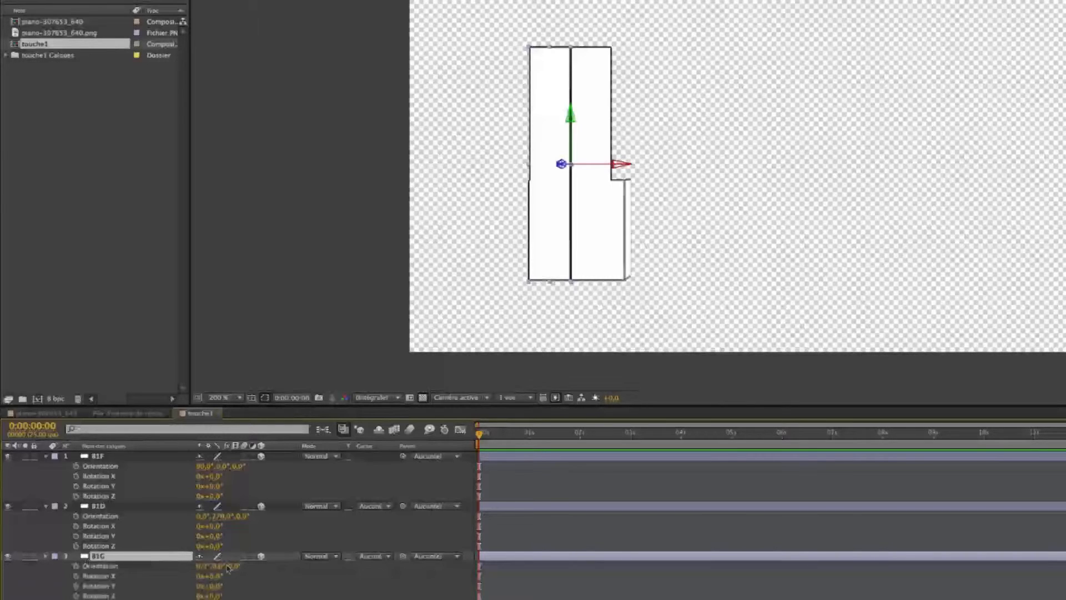
left_click(220, 566)
type("90")
key("Return")
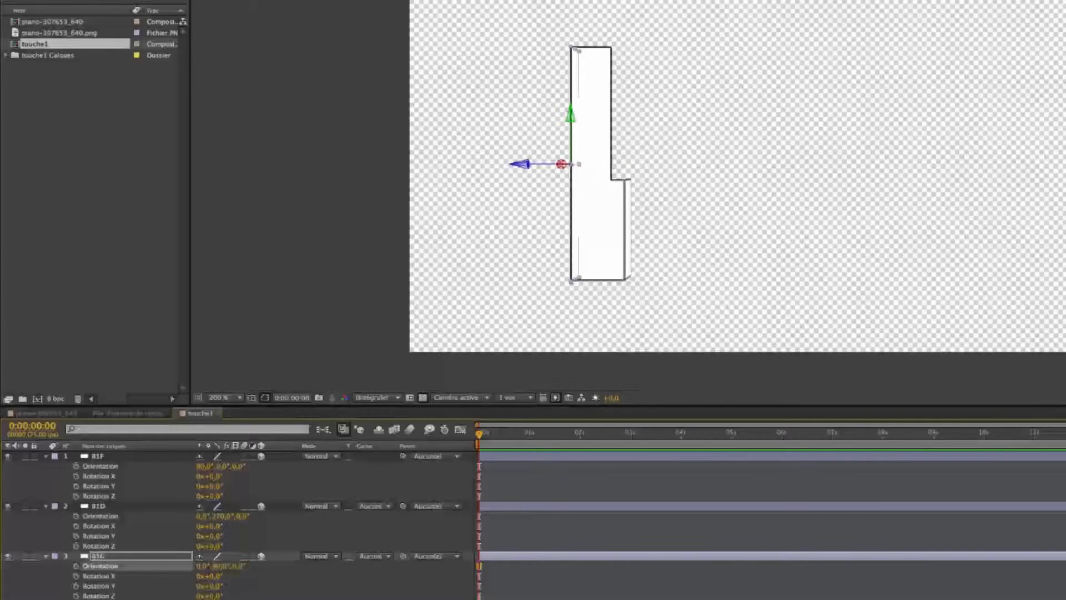
key("super+shift+a")
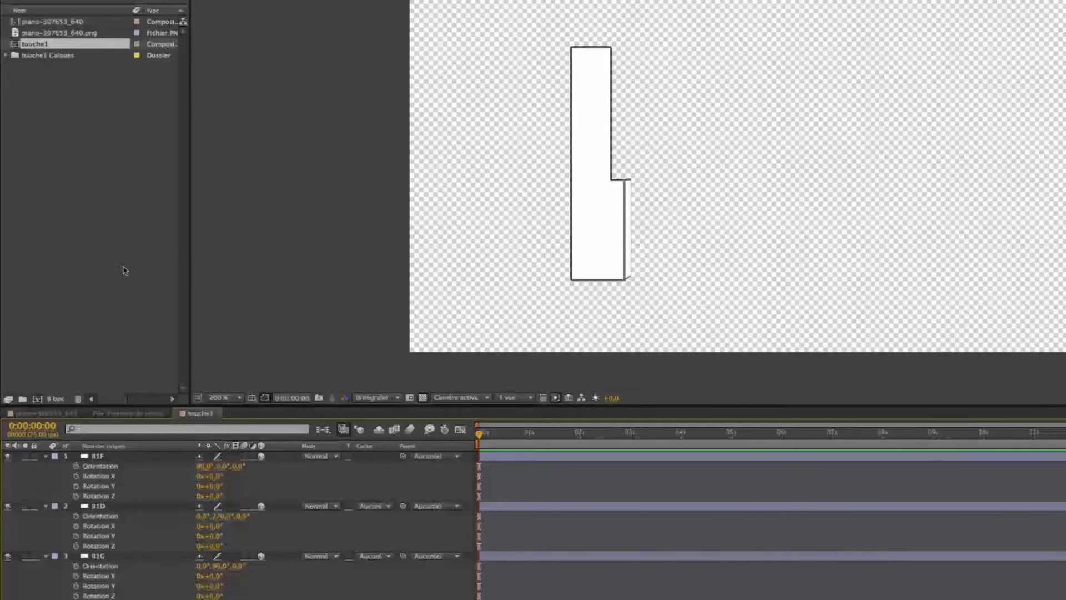
- Add touche1 beneath the image in the piano-307653_640 composition as a 3D layer with collapsed transformations
left_click(47, 414)
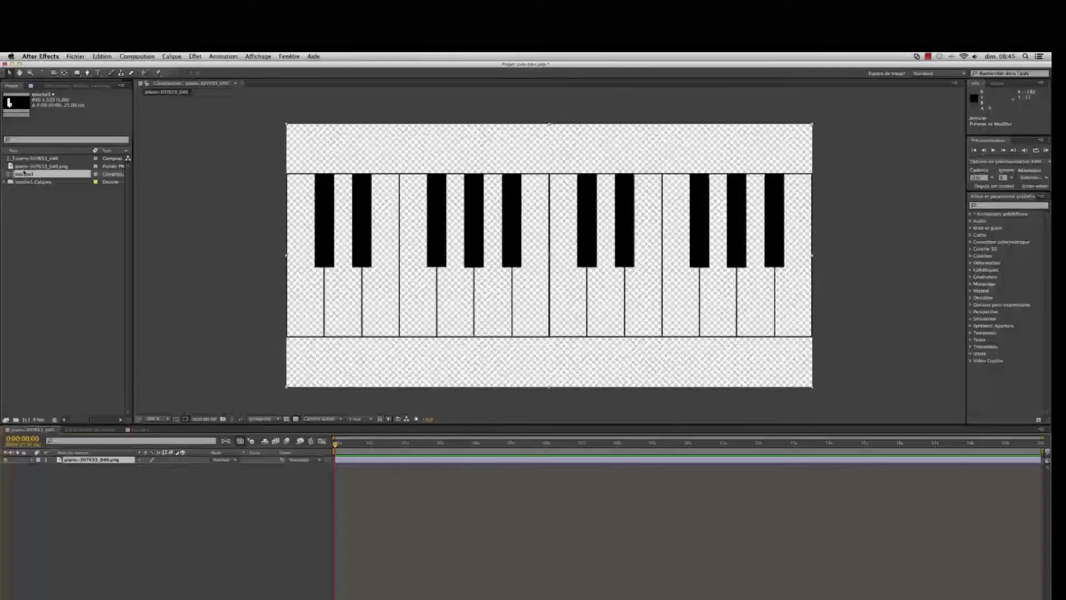
left_click_drag(24, 176, 84, 512)
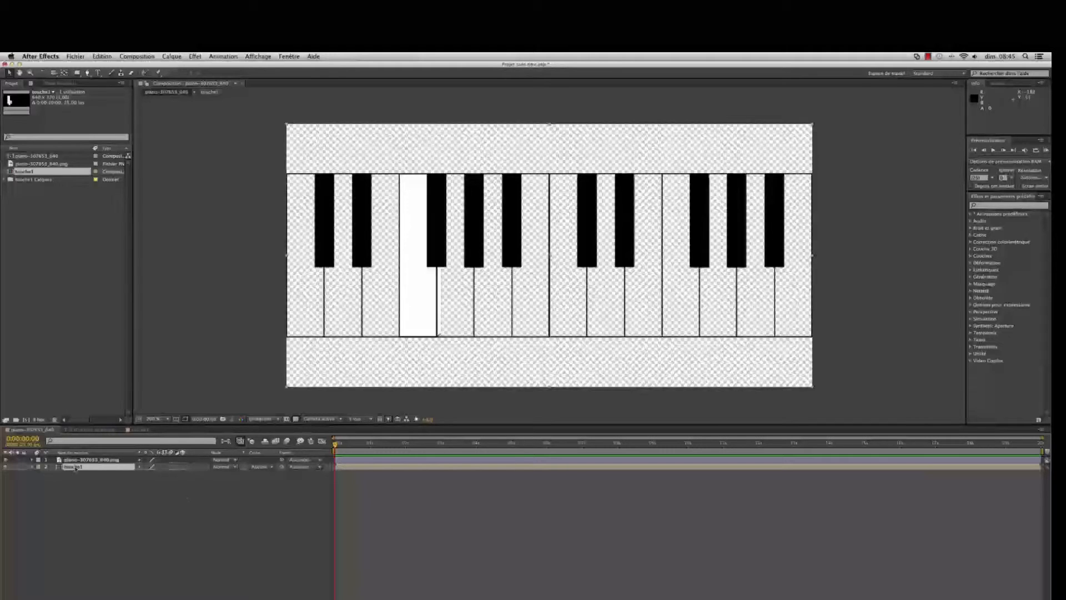
left_click(183, 468)
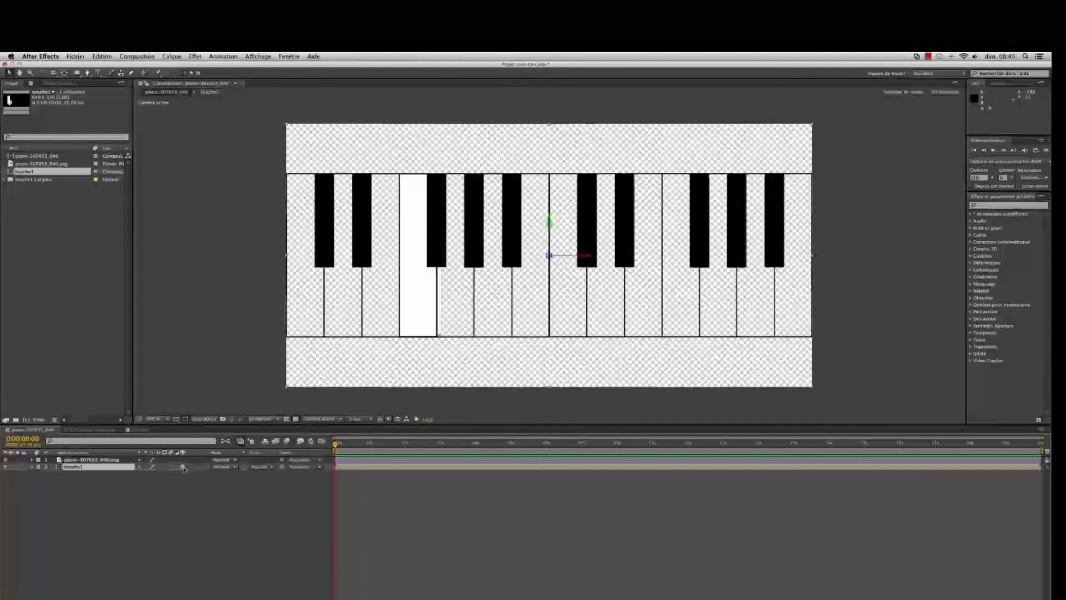
left_click(146, 468)
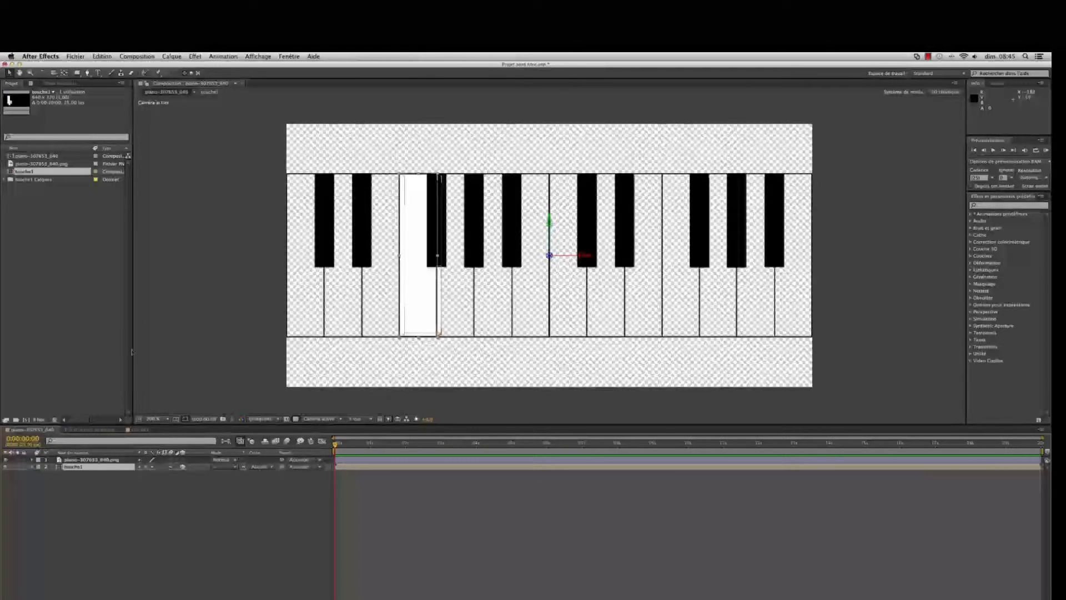
- Add a 3D null object and parent the piano-307653_640.png layer to it
left_click(174, 556)
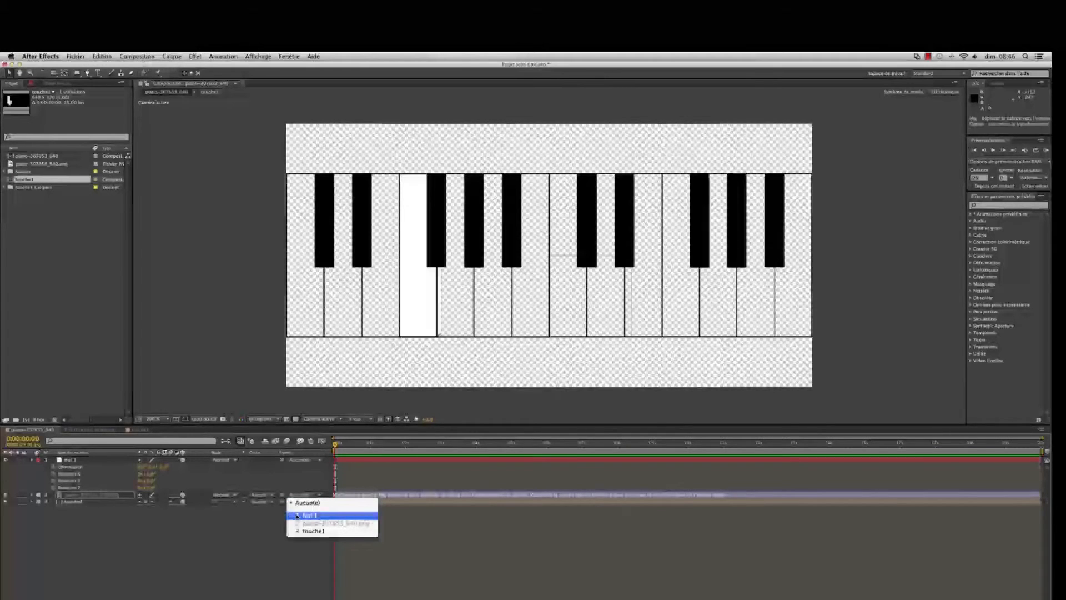
left_click(300, 516)
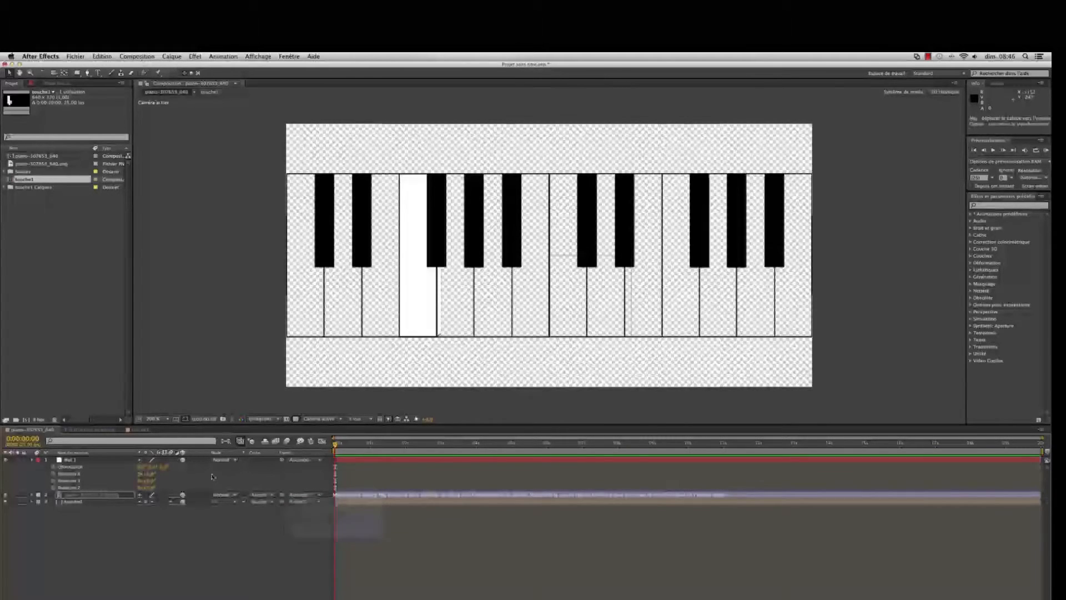
- Lay the piano flat by setting the null object's X orientation to 270°, and deselect all layers
left_click(145, 466)
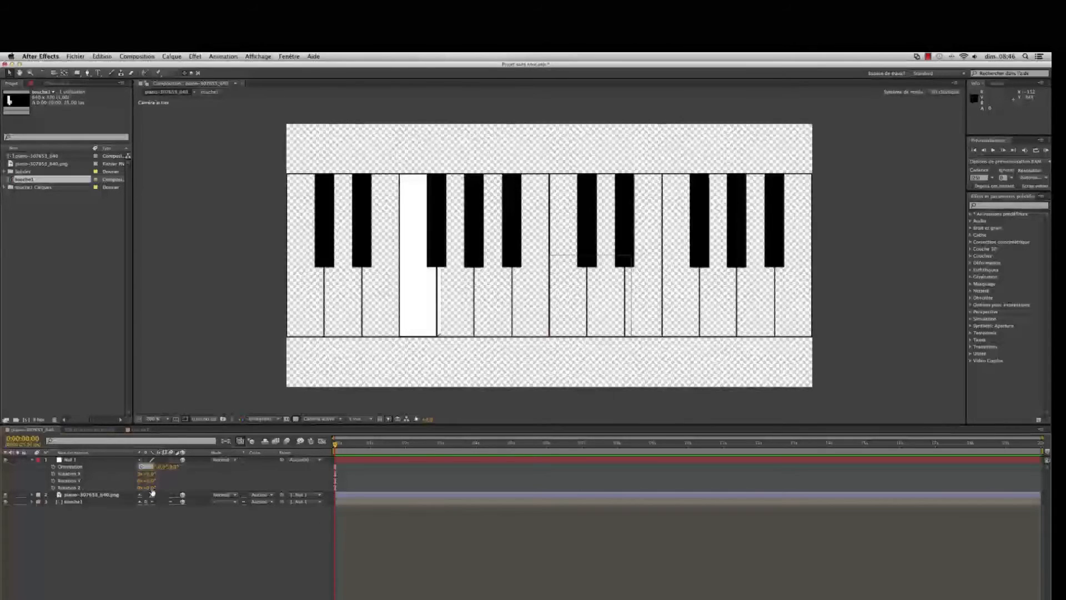
type("-5")
key("Return")
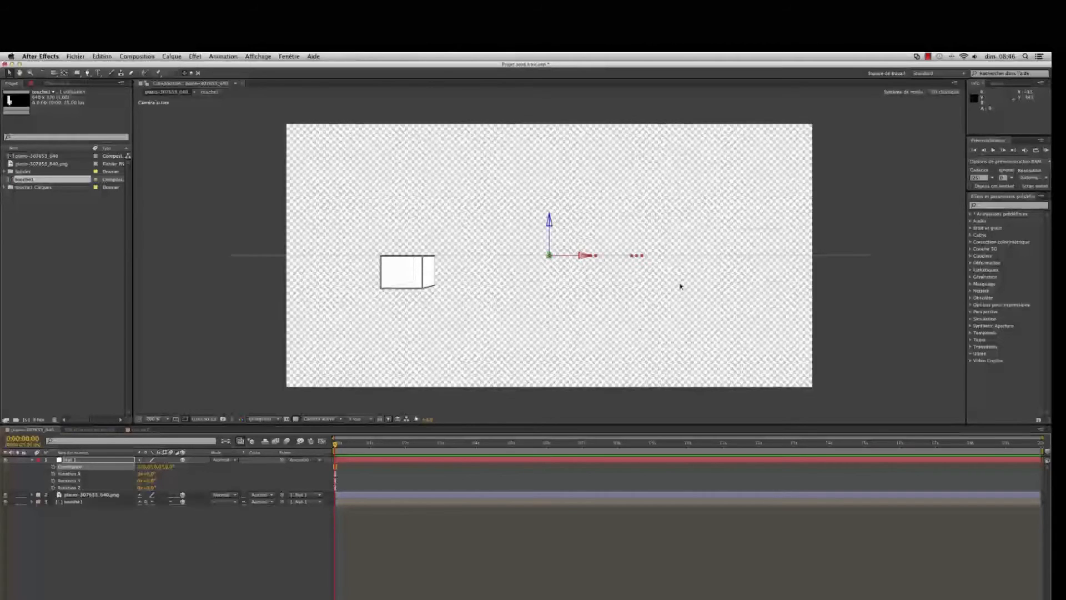
left_click(110, 563)
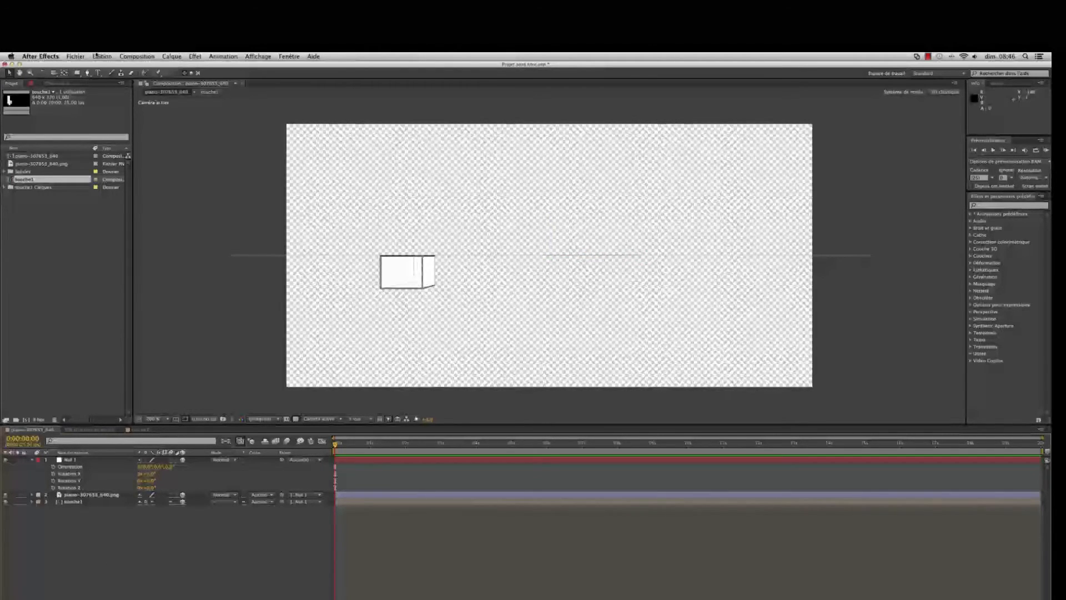
- Add a camera with the default settings and orbit it upward to view the keyboard from the front and above
left_click(172, 57)
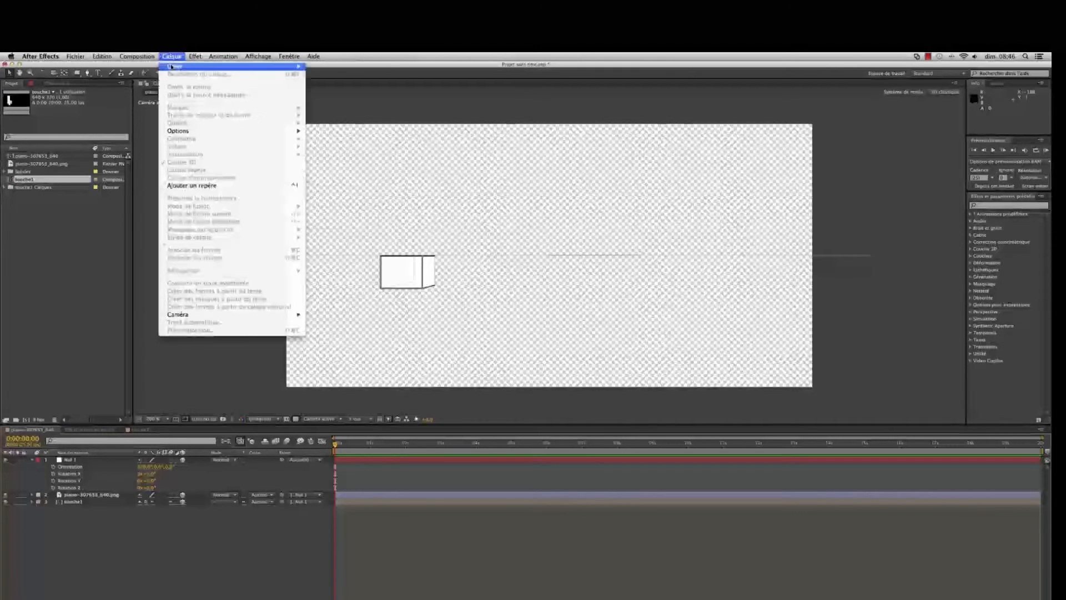
mouse_move(170, 67)
left_click(324, 92)
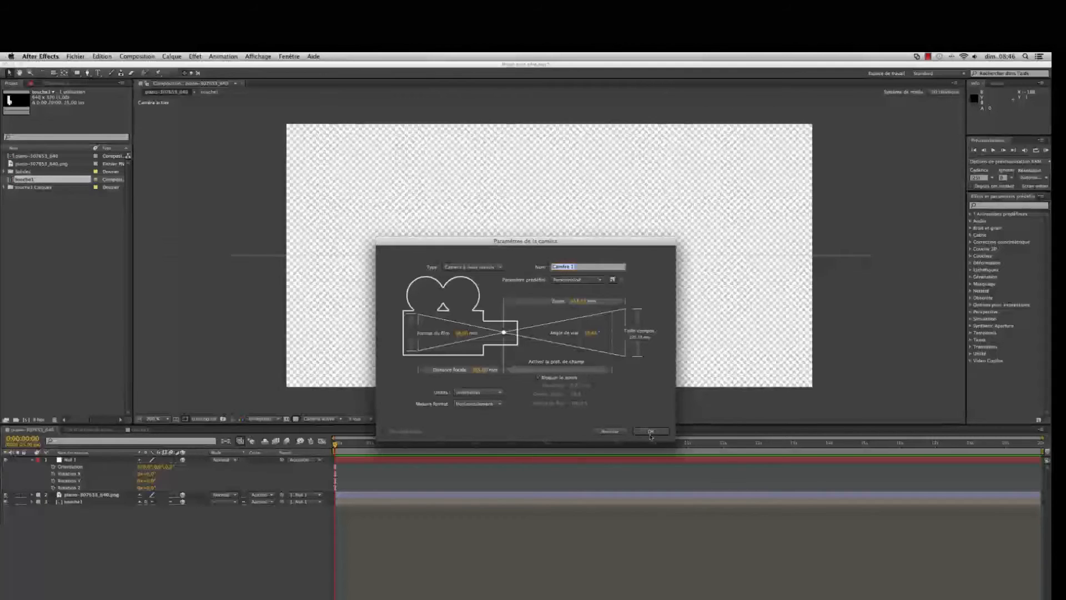
left_click(651, 432)
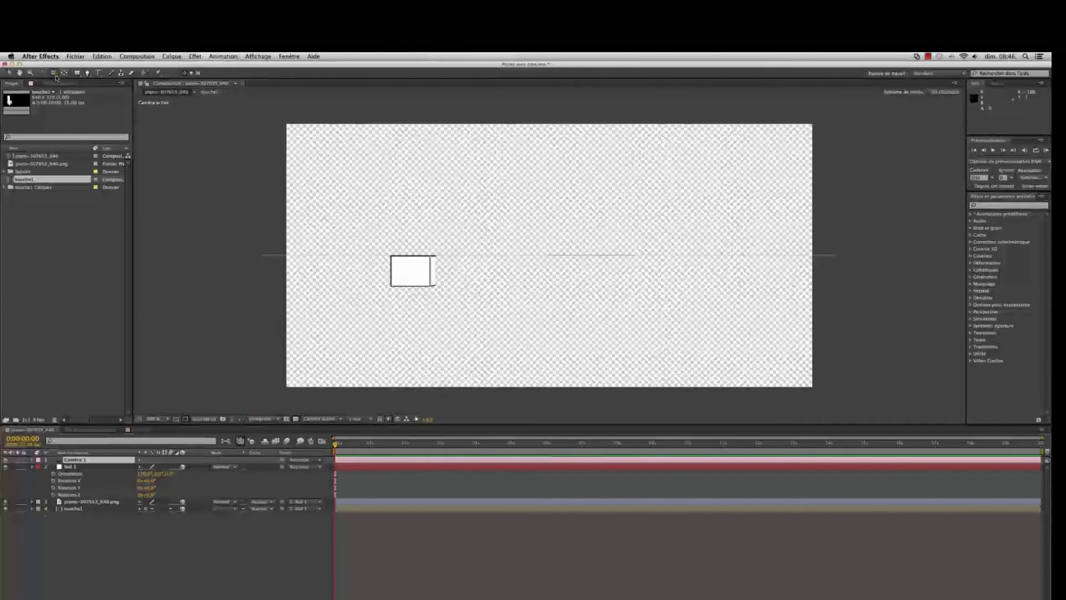
left_click_drag(54, 73, 89, 89)
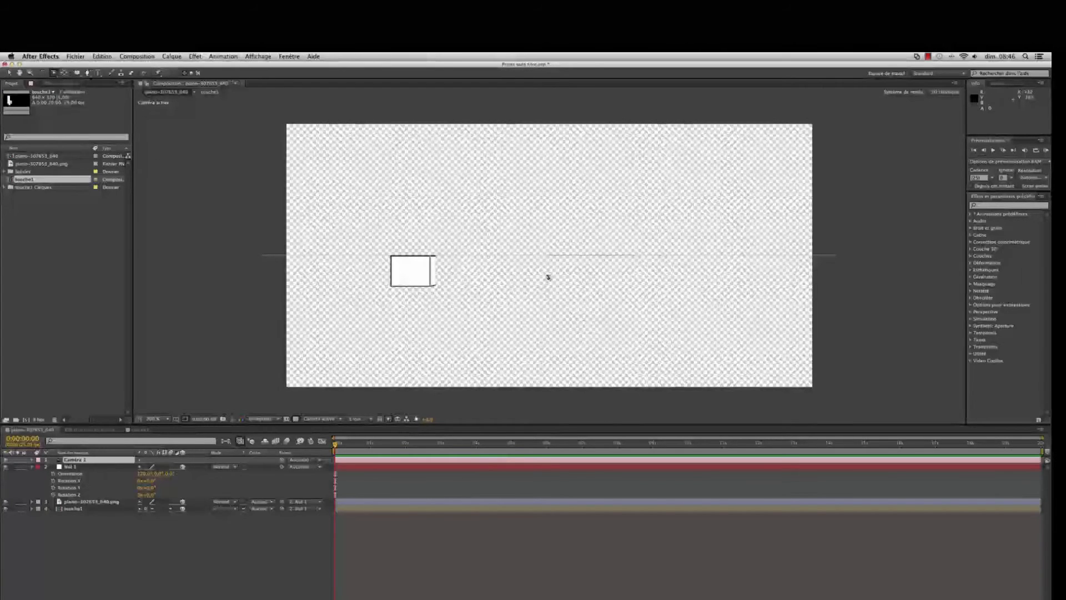
left_click_drag(448, 236, 447, 274)
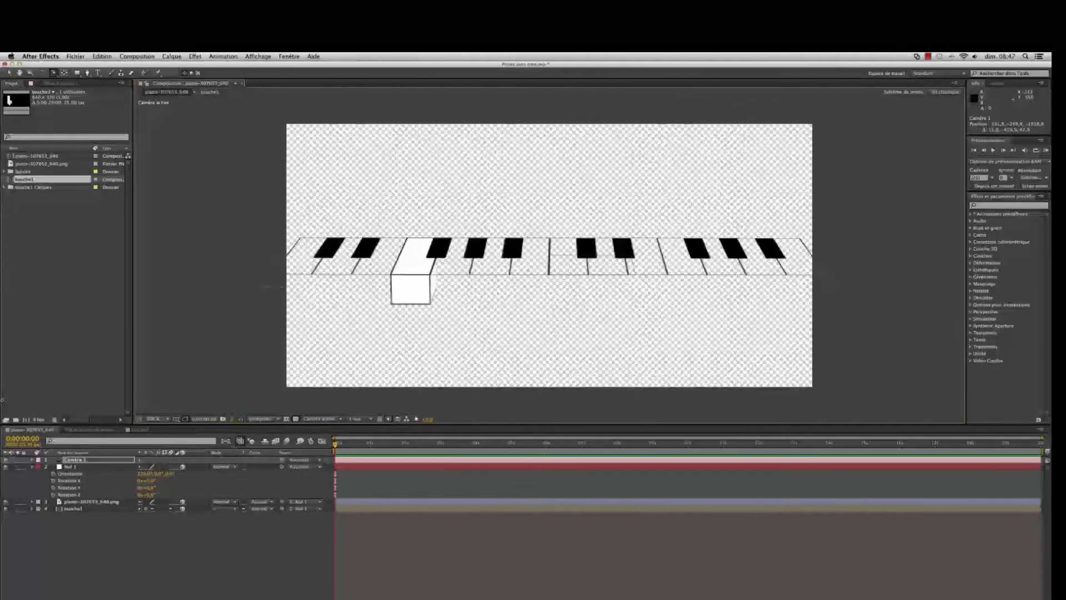
- Duplicate the touche1 layer and shift the copy's X position to about -137, aligning it with the first white key
left_click(71, 508)
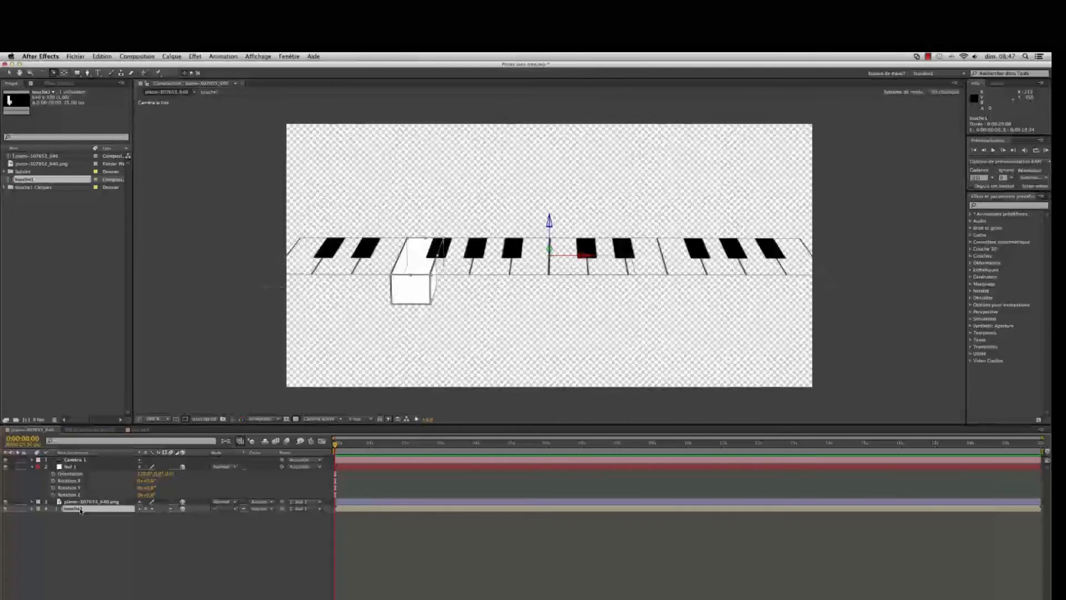
key("super+d")
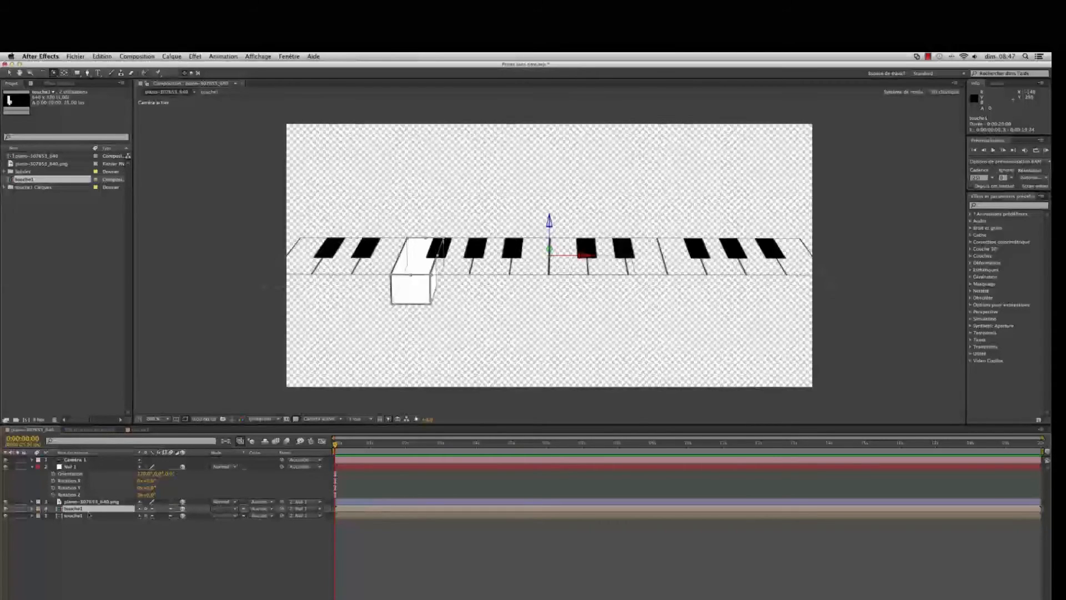
key("p")
key("p")
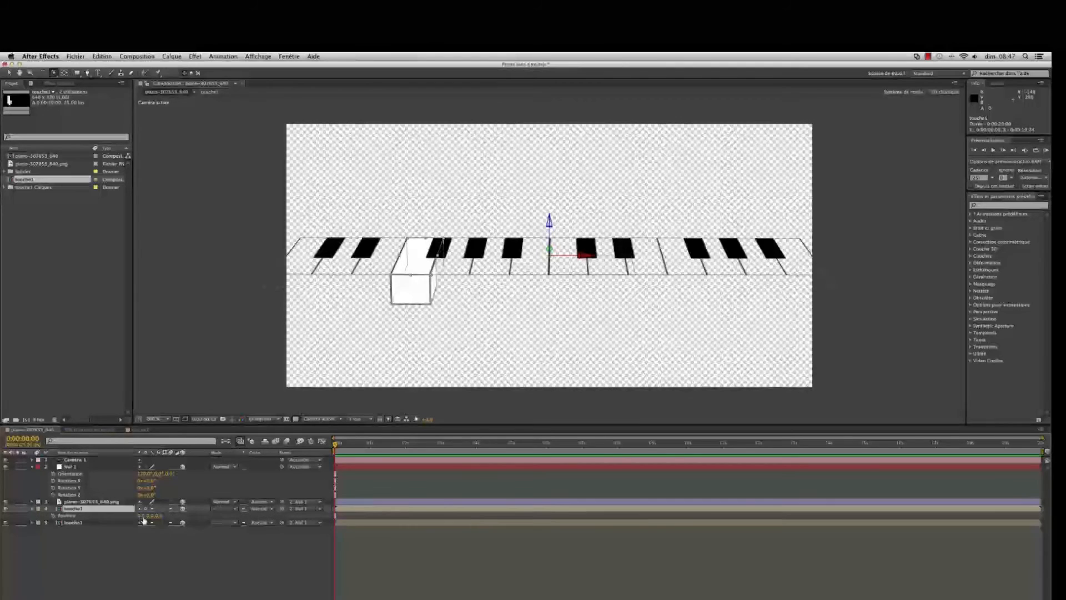
left_click_drag(140, 519, 82, 515)
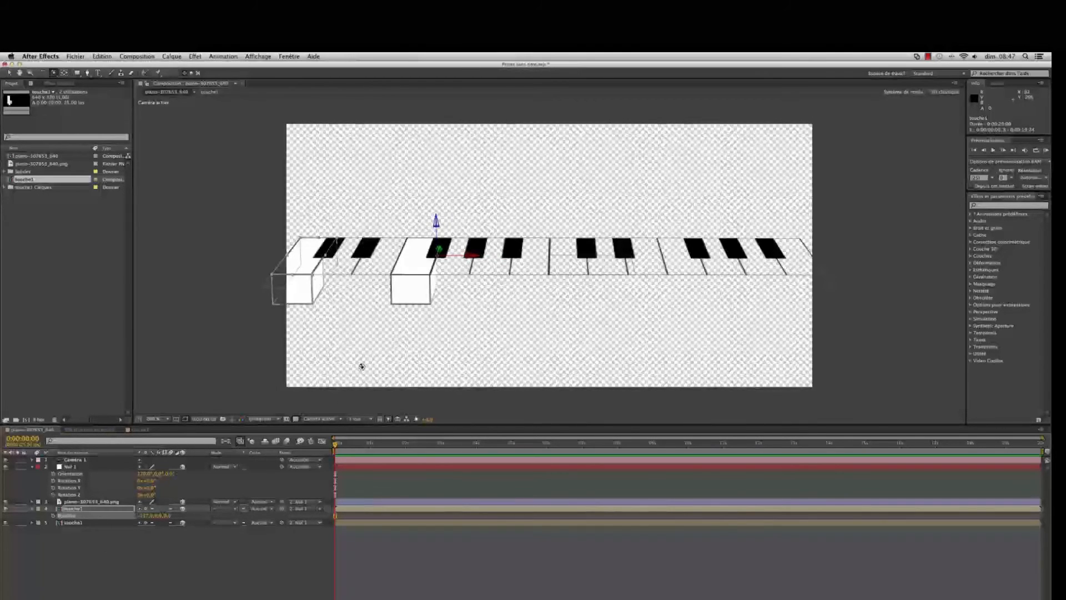
left_click(259, 573)
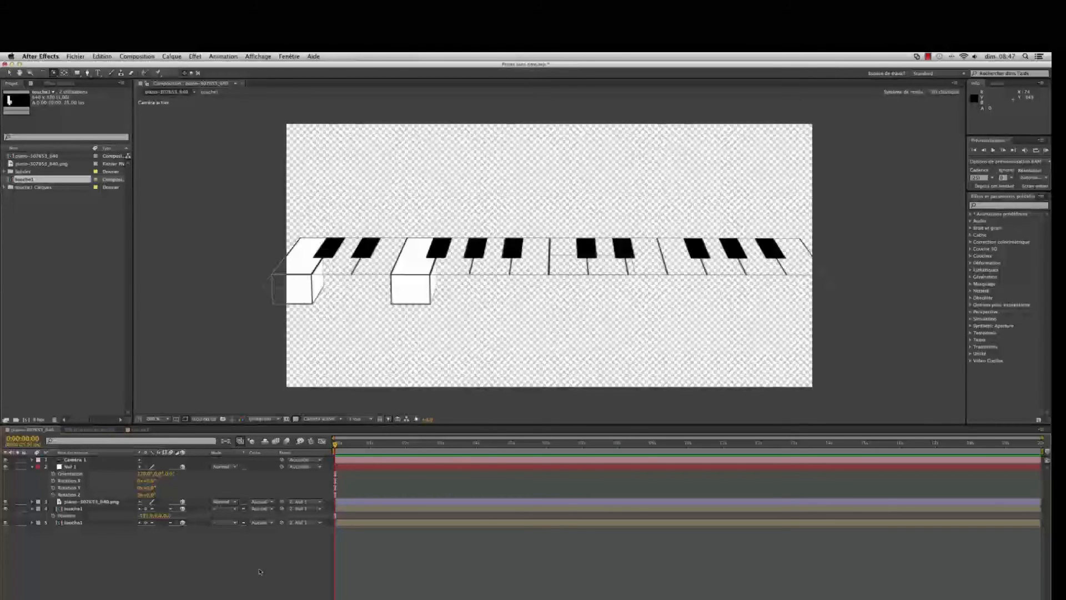
- Rename the duplicated touche1 layer on the first white key as do
right_click(69, 510)
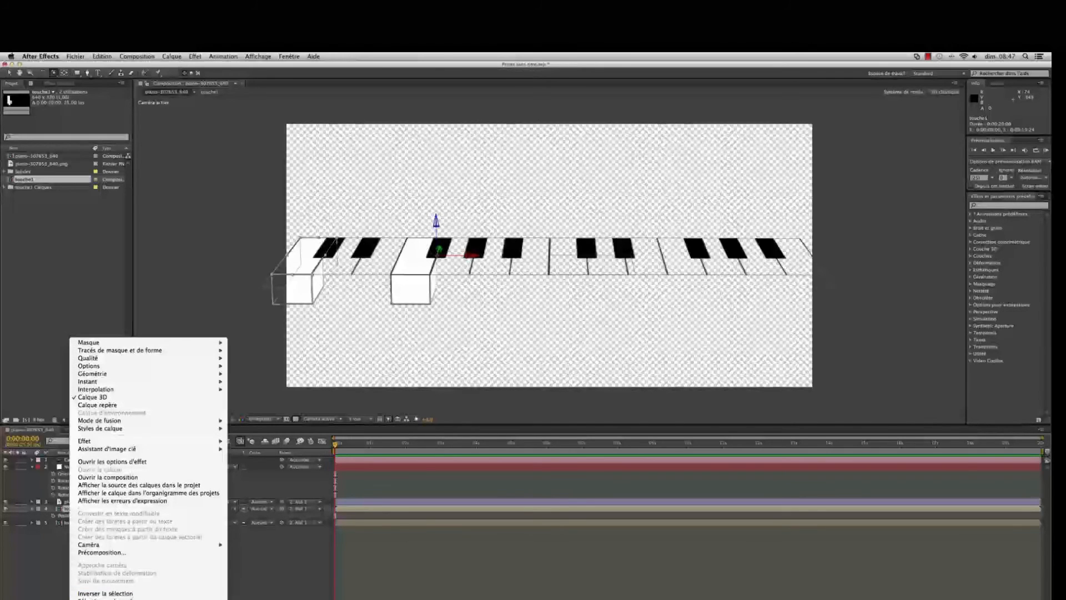
left_click(91, 599)
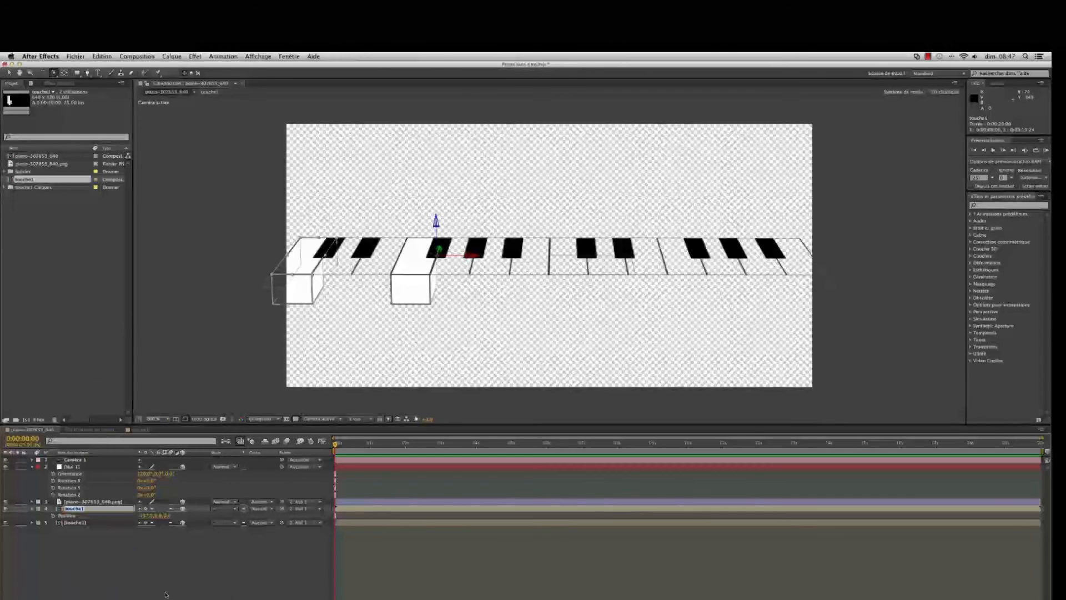
type("t")
left_click(138, 575)
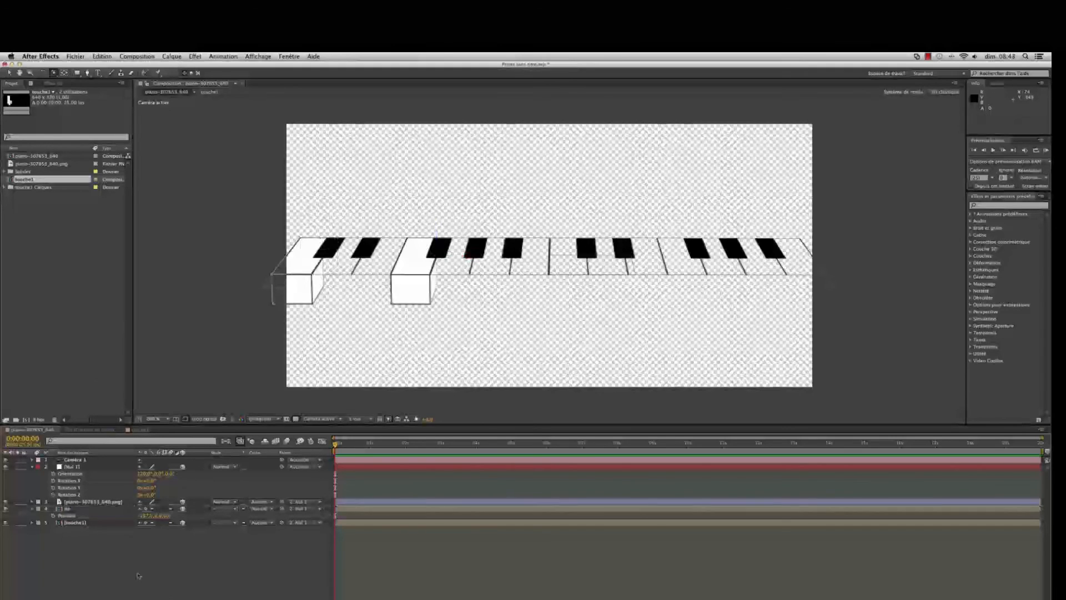
- Rename the original touche1 layer as fa, and collapse the do layer's displayed properties
left_click(82, 526)
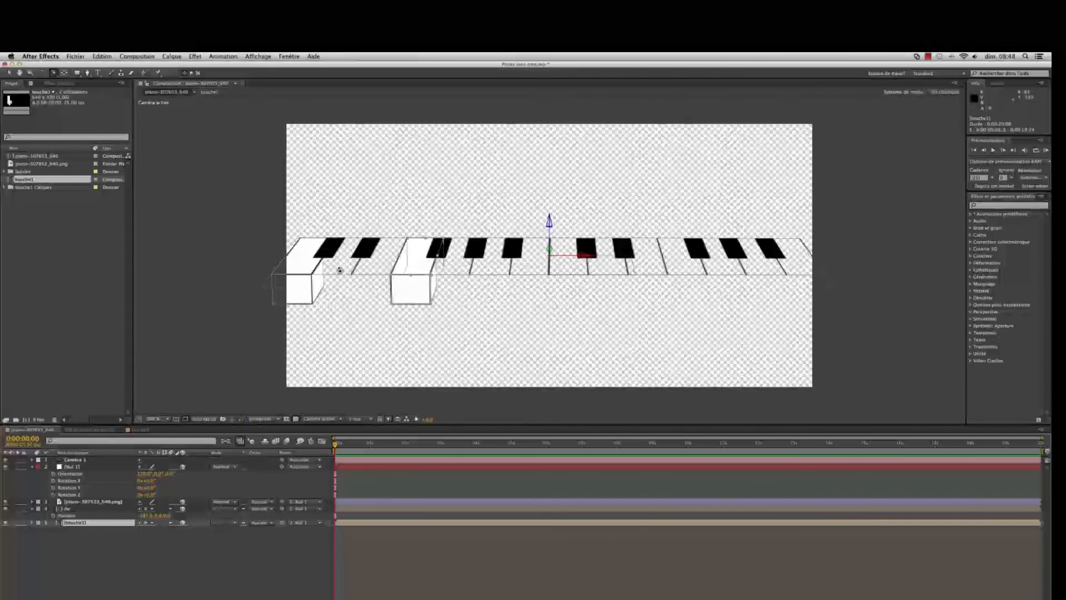
right_click(65, 524)
left_click(146, 597)
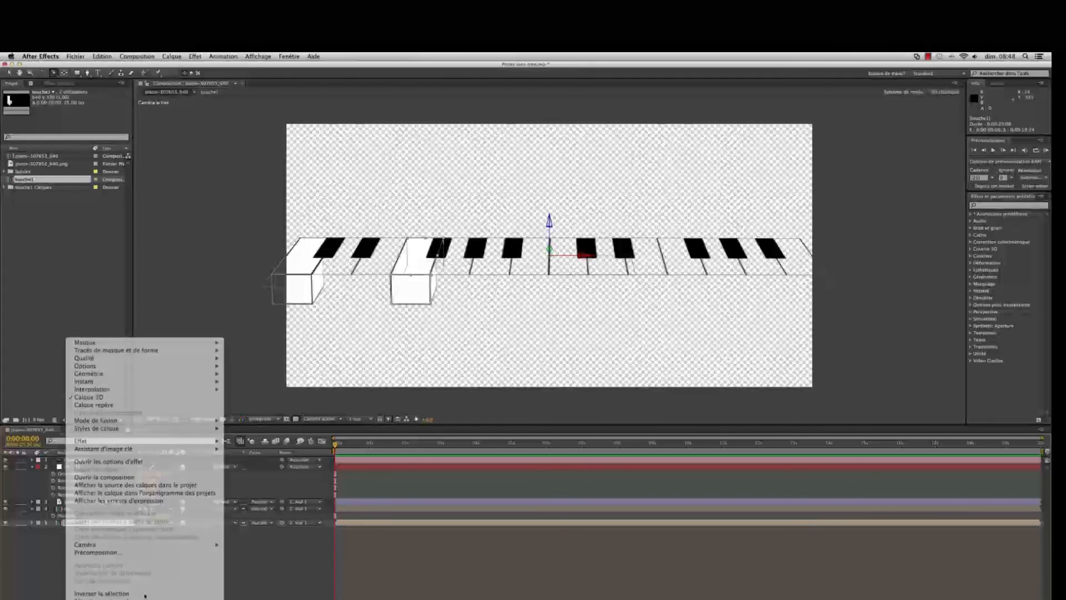
type("fa")
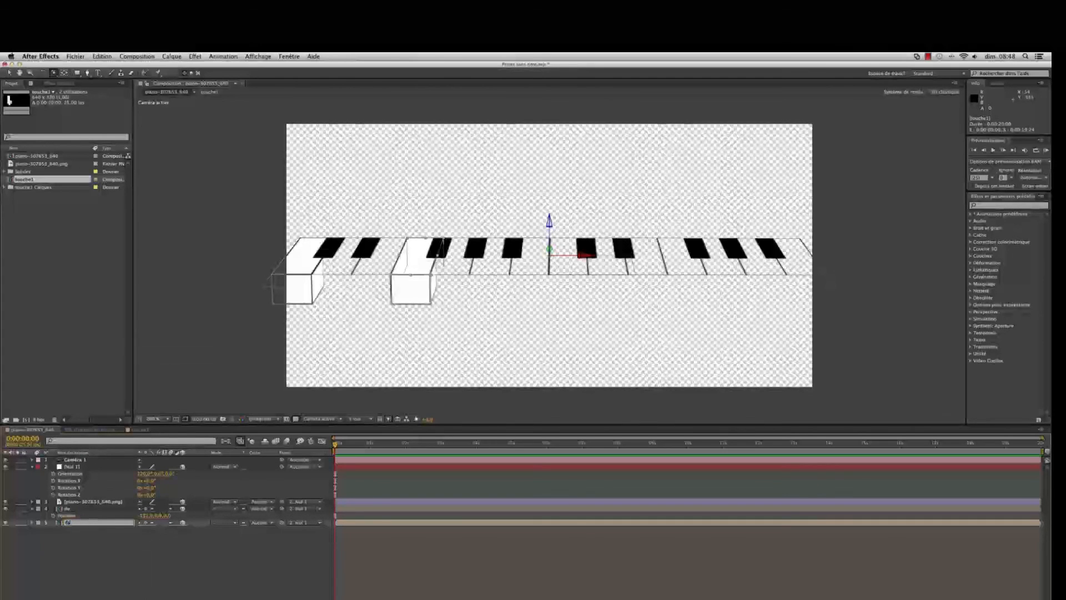
left_click(125, 555)
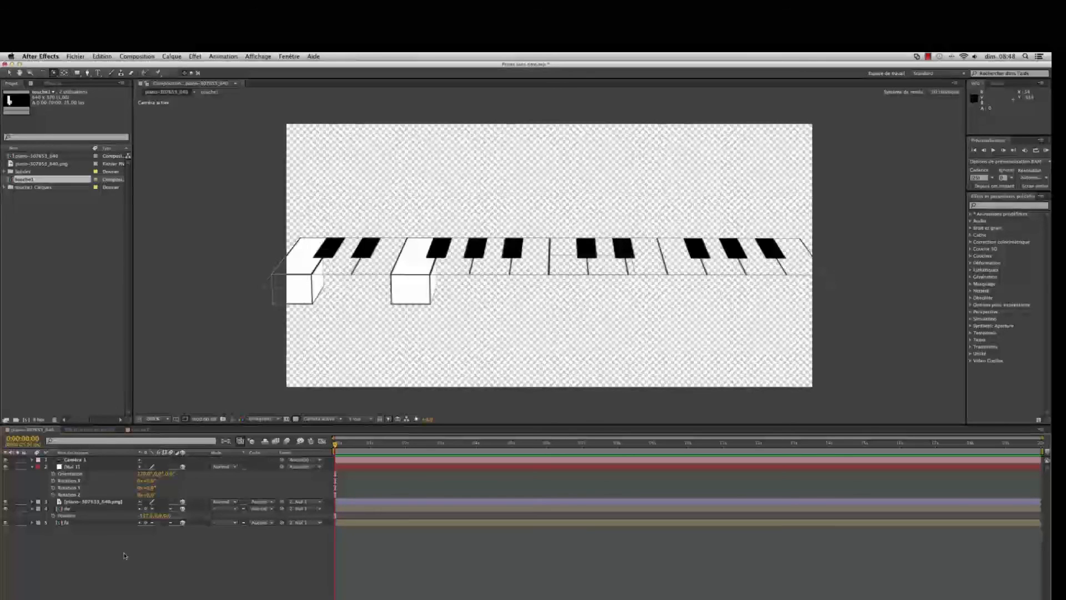
left_click(32, 510)
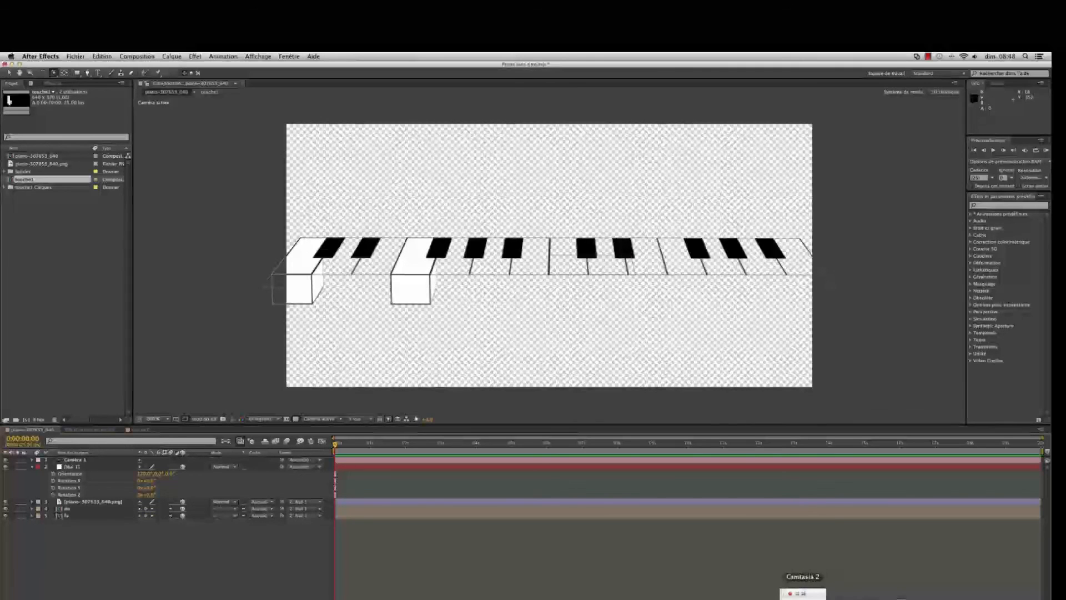
left_click(813, 593)
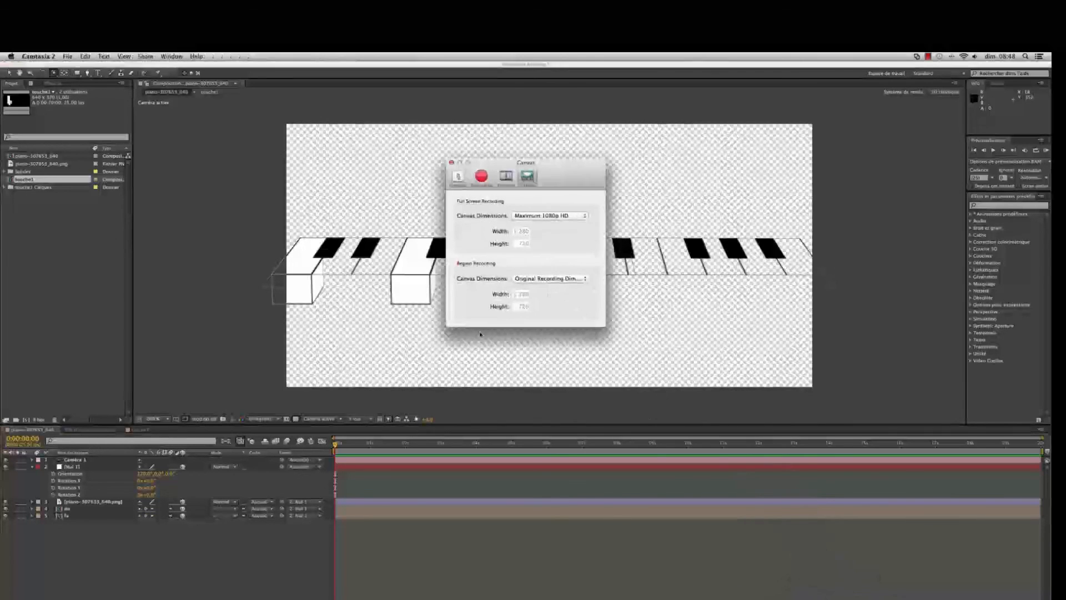